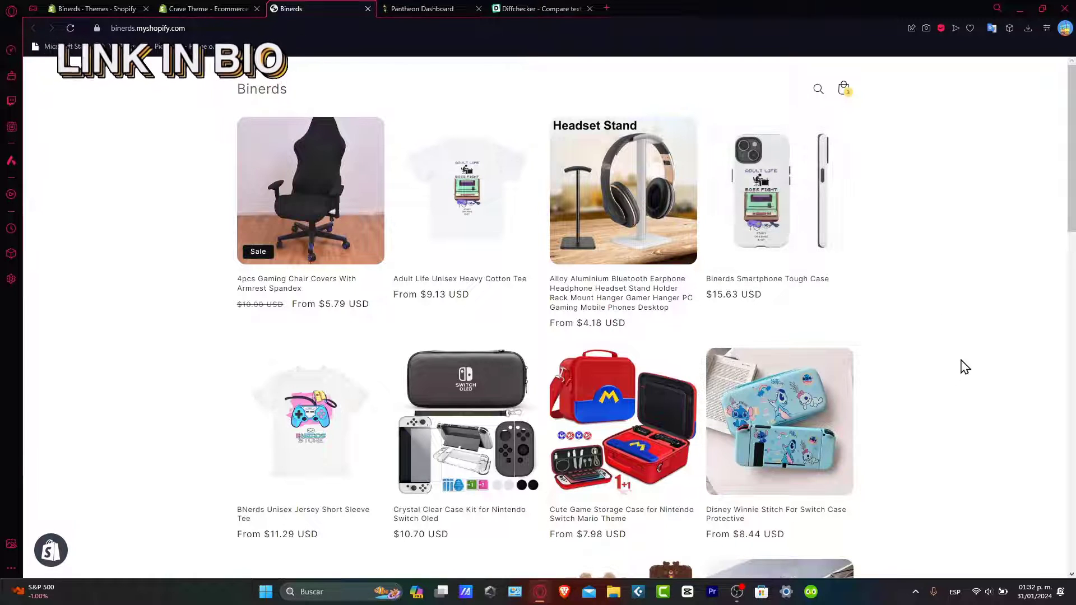
{"action": "scroll", "coordinate": [954, 349], "scroll_direction": "down", "scroll_amount": 7}
{"action": "scroll", "coordinate": [955, 349], "scroll_direction": "down", "scroll_amount": 5}
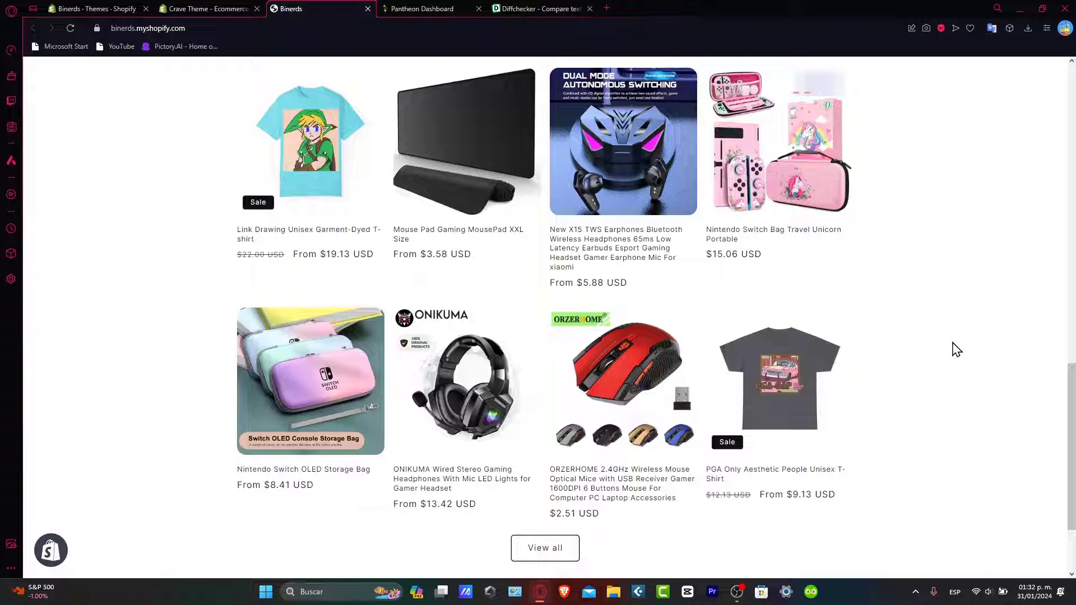
{"action": "scroll", "coordinate": [955, 349], "scroll_direction": "down", "scroll_amount": 2}
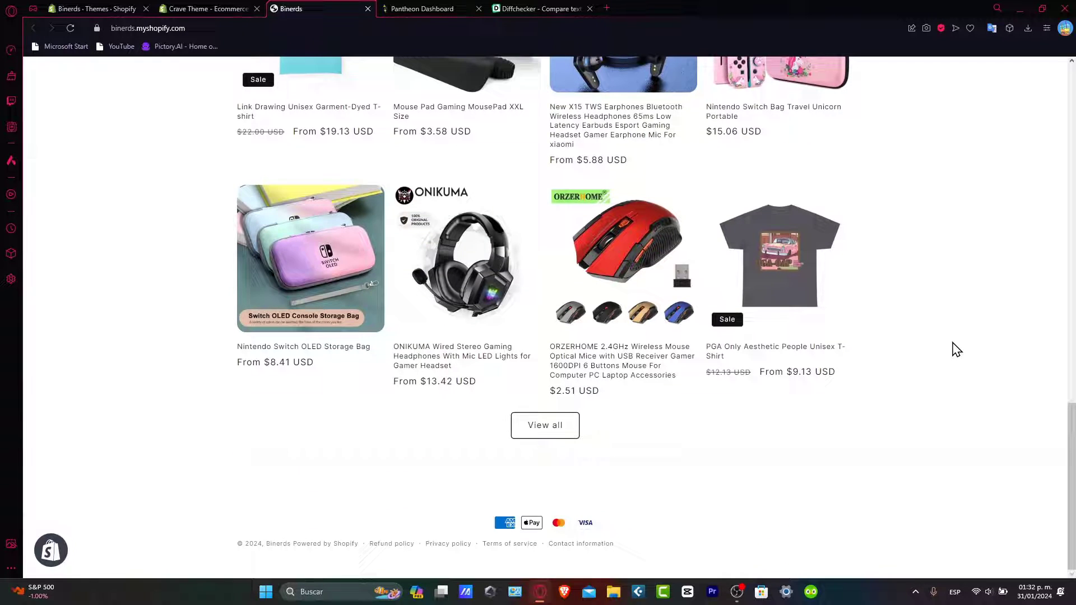
{"action": "scroll", "coordinate": [955, 349], "scroll_direction": "up", "scroll_amount": 10}
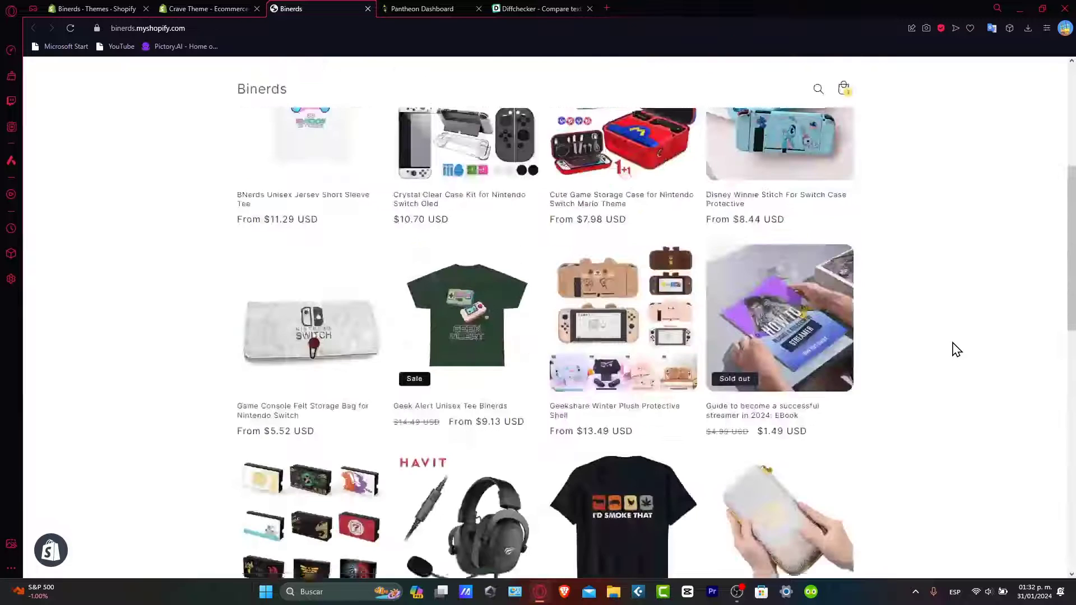
{"action": "scroll", "coordinate": [955, 349], "scroll_direction": "up", "scroll_amount": 4}
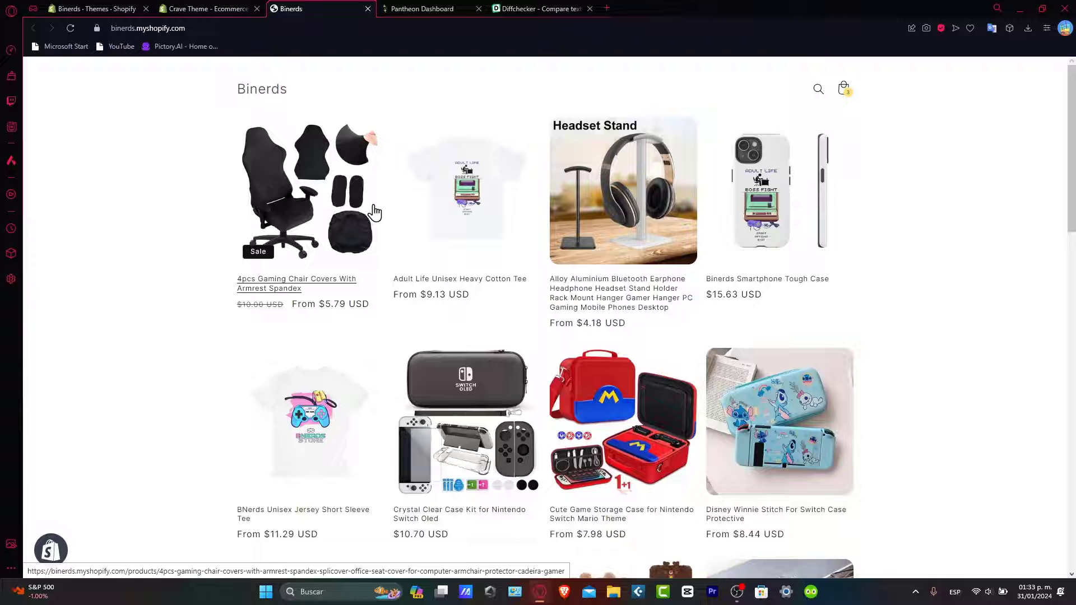
Return to the Binerds store admin and view the Home dashboard's sales stats and task cards
{"action": "left_click", "coordinate": [120, 8]}
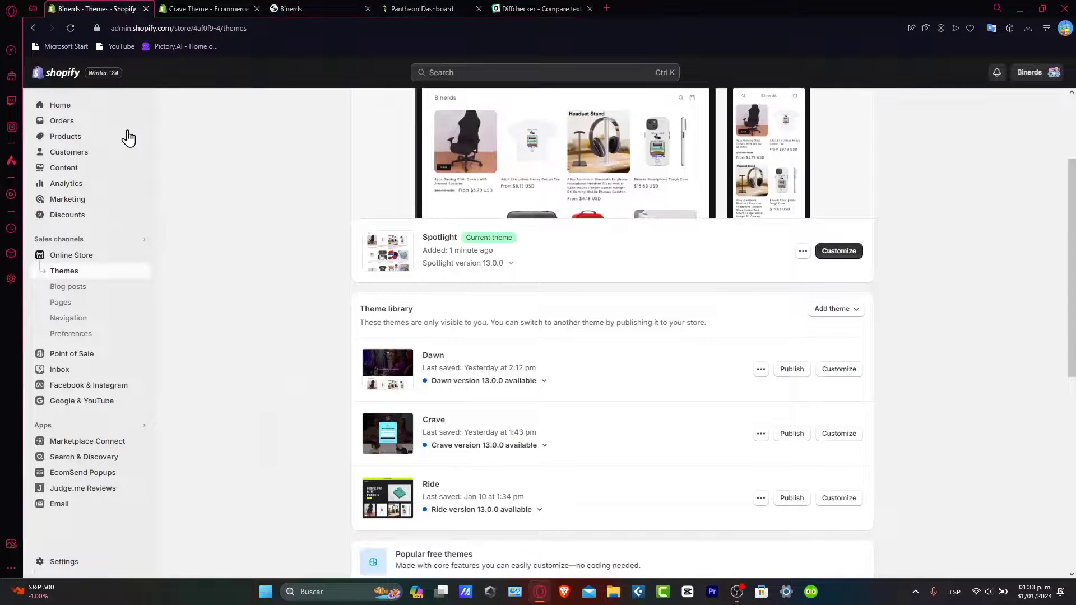
{"action": "left_click", "coordinate": [61, 108]}
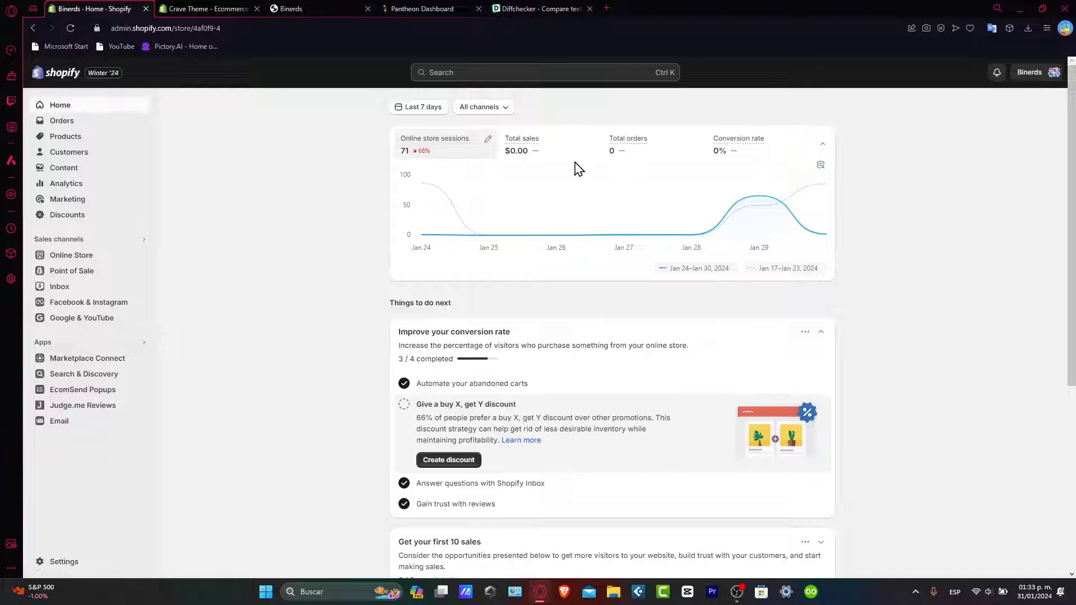
{"action": "scroll", "coordinate": [577, 169], "scroll_direction": "down", "scroll_amount": 2}
{"action": "scroll", "coordinate": [579, 180], "scroll_direction": "down", "scroll_amount": 2}
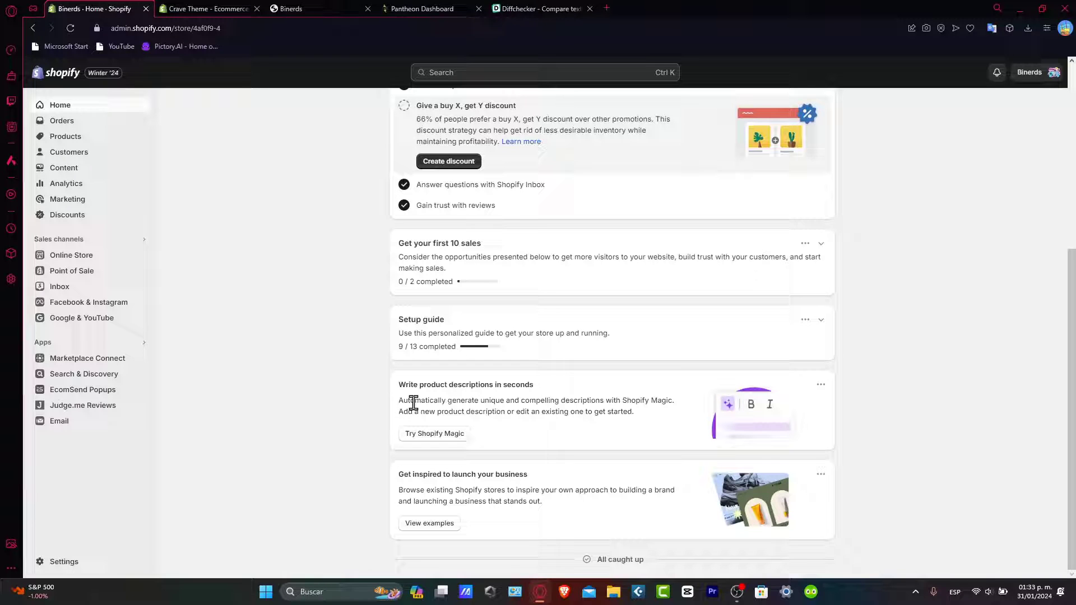
Search installed apps for 'search' and launch Search & Discovery
{"action": "left_click", "coordinate": [141, 342]}
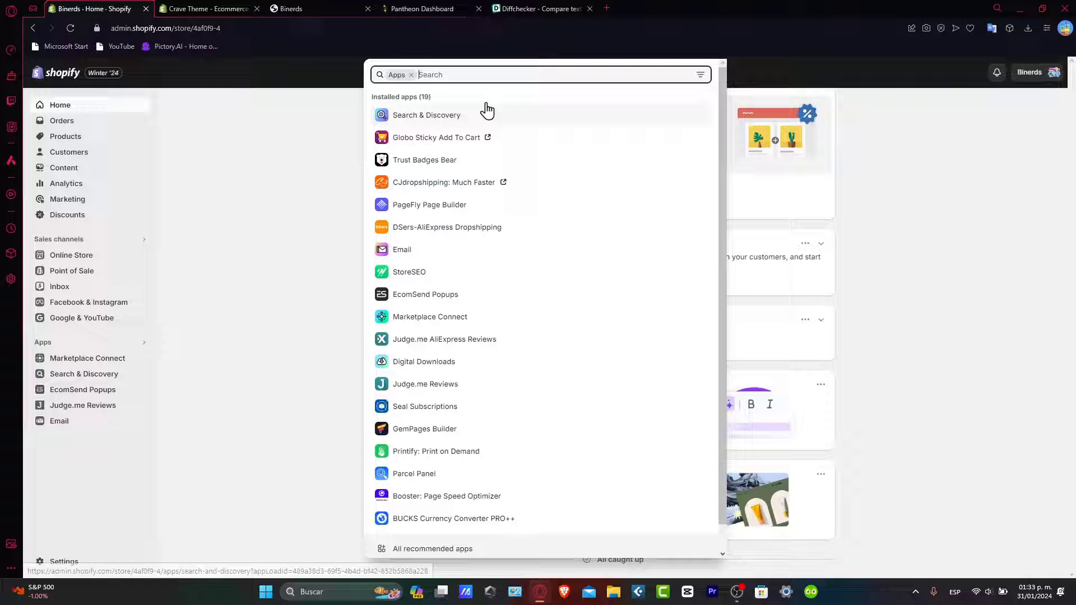
{"action": "type", "text": "search"}
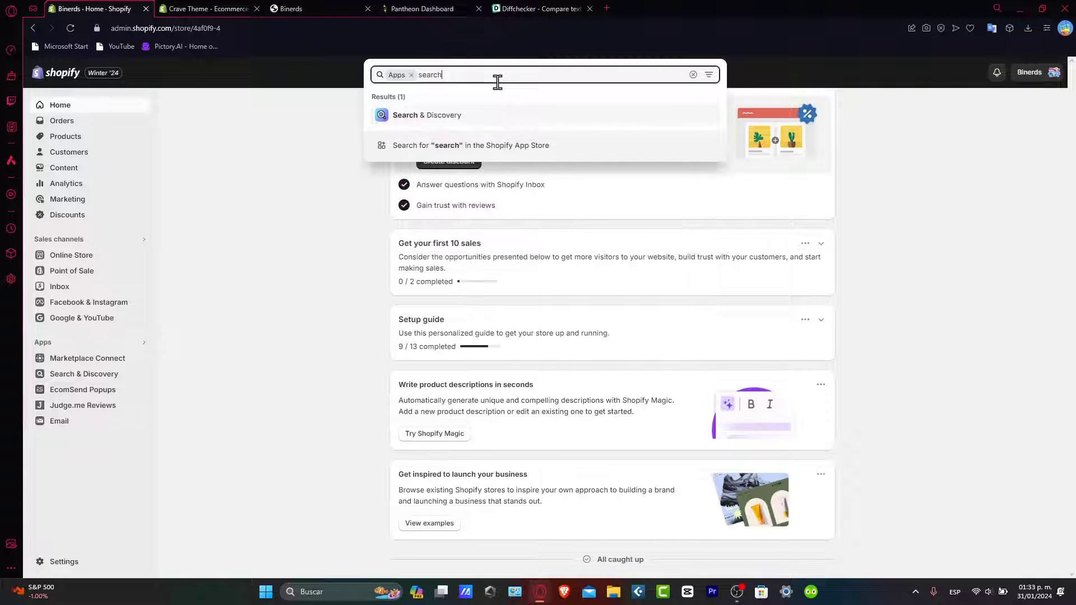
{"action": "key", "text": "Return"}
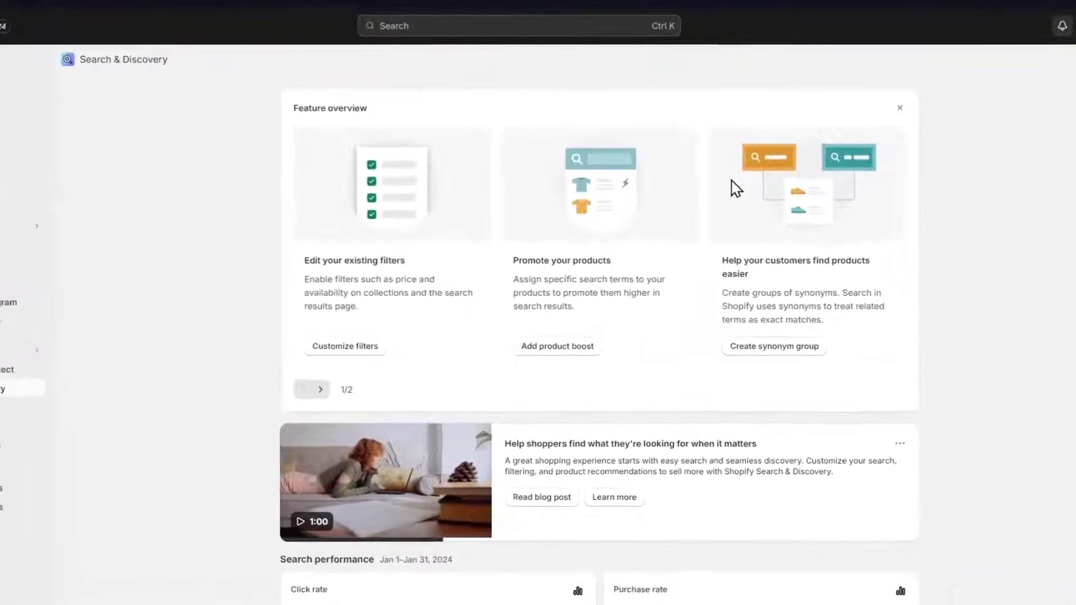
{"action": "scroll", "coordinate": [825, 293], "scroll_direction": "down", "scroll_amount": 5}
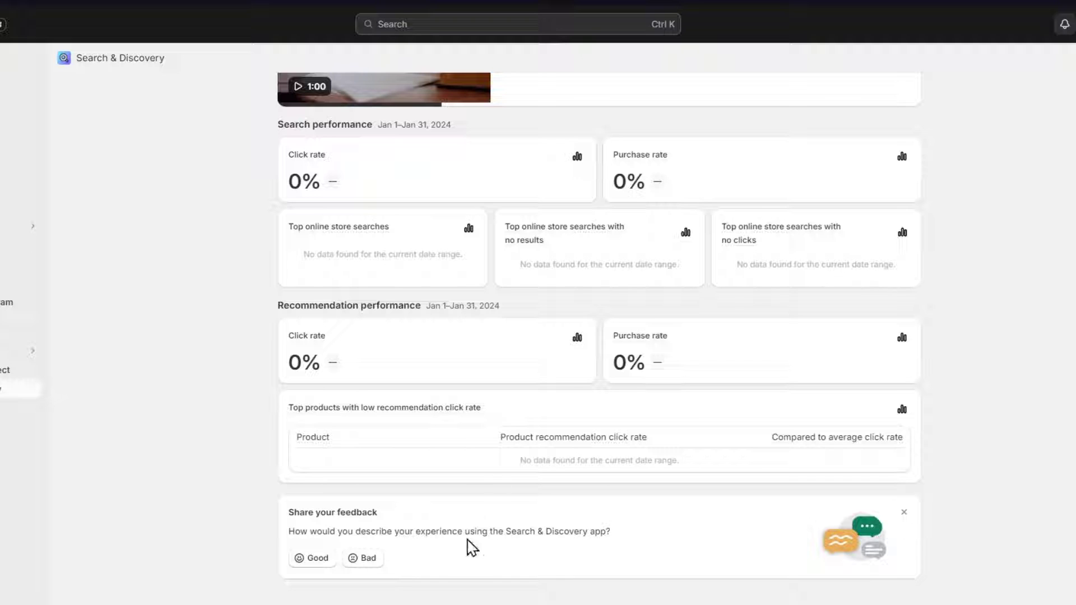
{"action": "scroll", "coordinate": [569, 402], "scroll_direction": "up", "scroll_amount": 3}
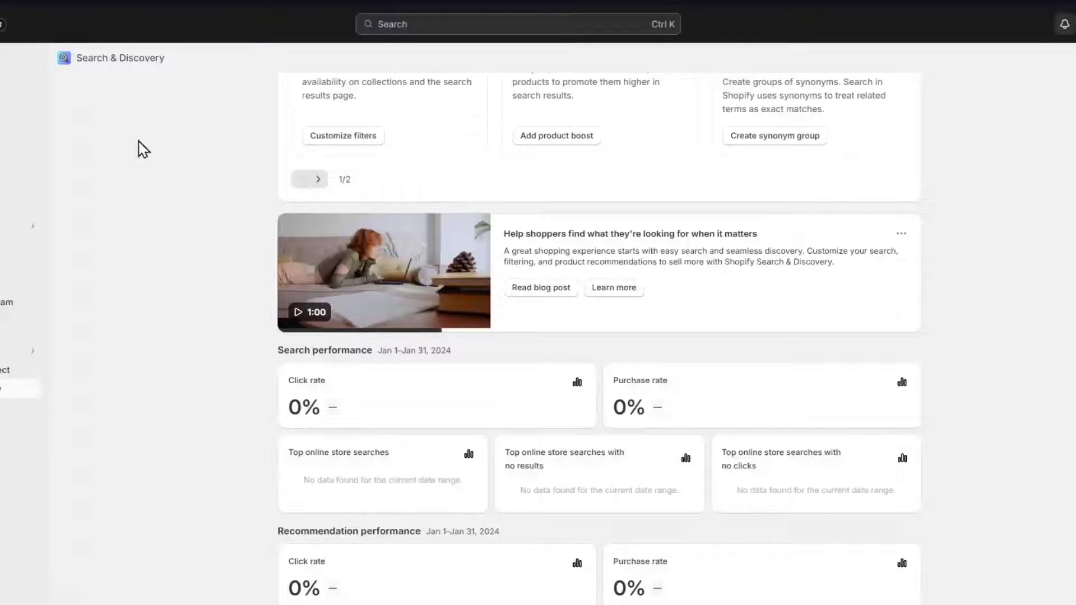
{"action": "scroll", "coordinate": [959, 477], "scroll_direction": "up", "scroll_amount": 4}
{"action": "scroll", "coordinate": [967, 486], "scroll_direction": "up", "scroll_amount": 1}
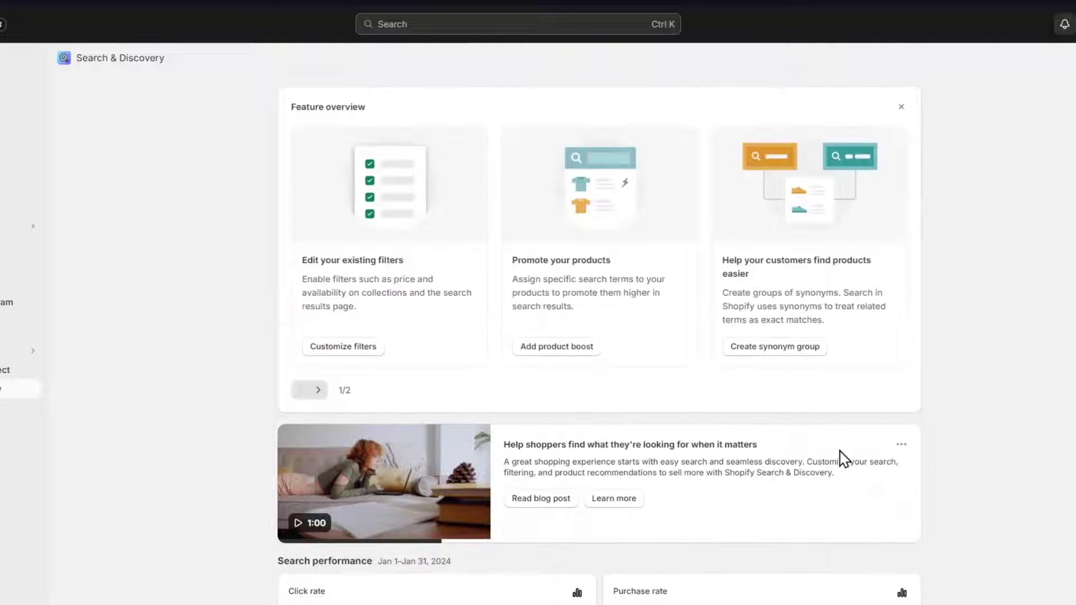
Open Customize filters and preview the Availability, Price and Ships From filters on the storefront
{"action": "left_click", "coordinate": [352, 354]}
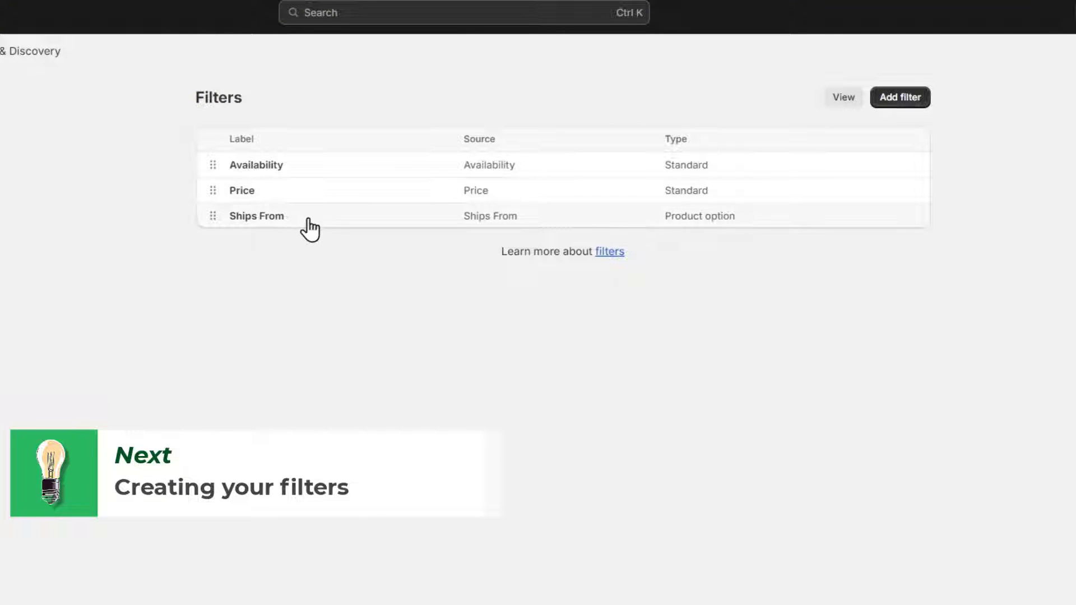
{"action": "left_click", "coordinate": [844, 98]}
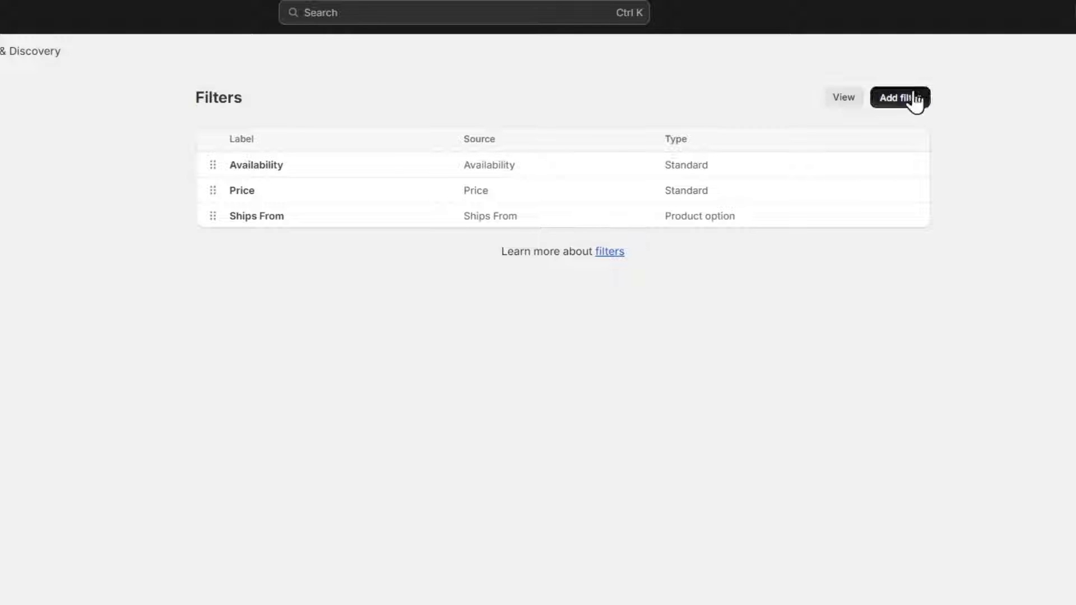
Add a new storefront filter with Product type chosen as its source
{"action": "left_click", "coordinate": [914, 100]}
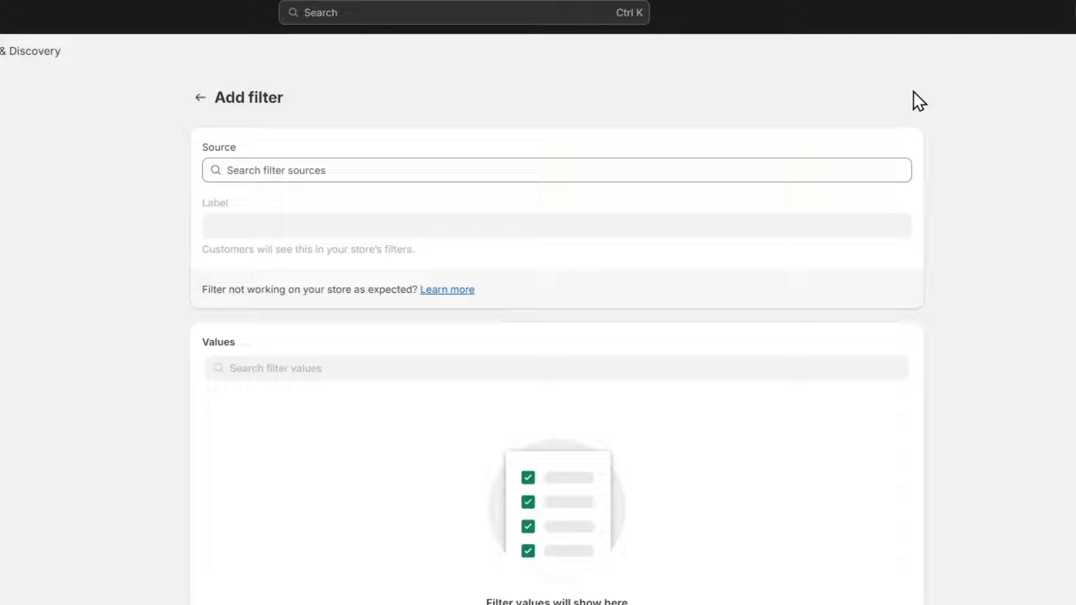
{"action": "left_click", "coordinate": [369, 173]}
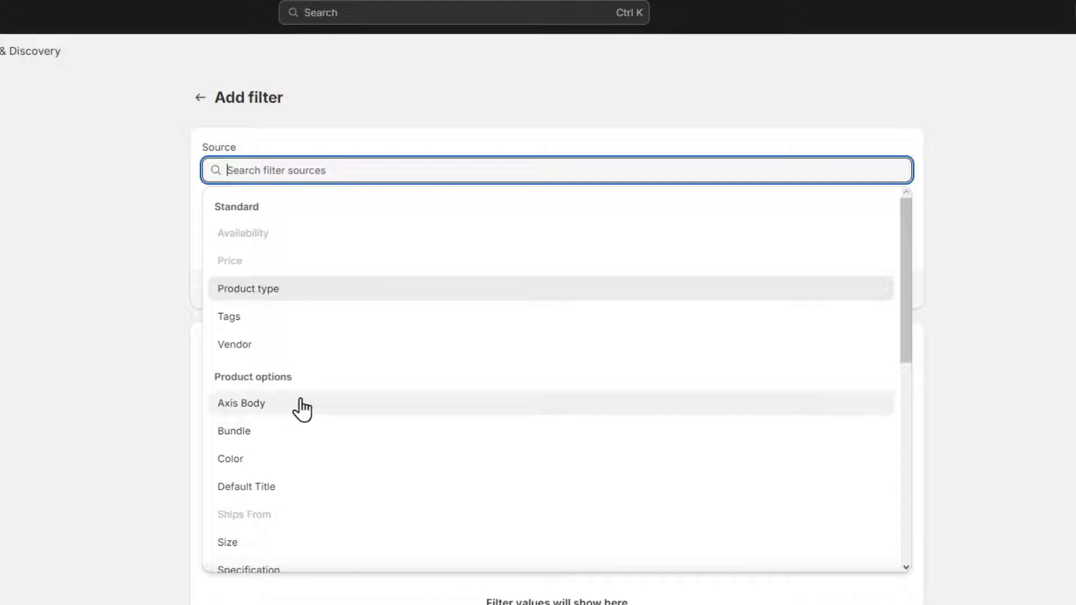
{"action": "scroll", "coordinate": [303, 421], "scroll_direction": "down", "scroll_amount": 3}
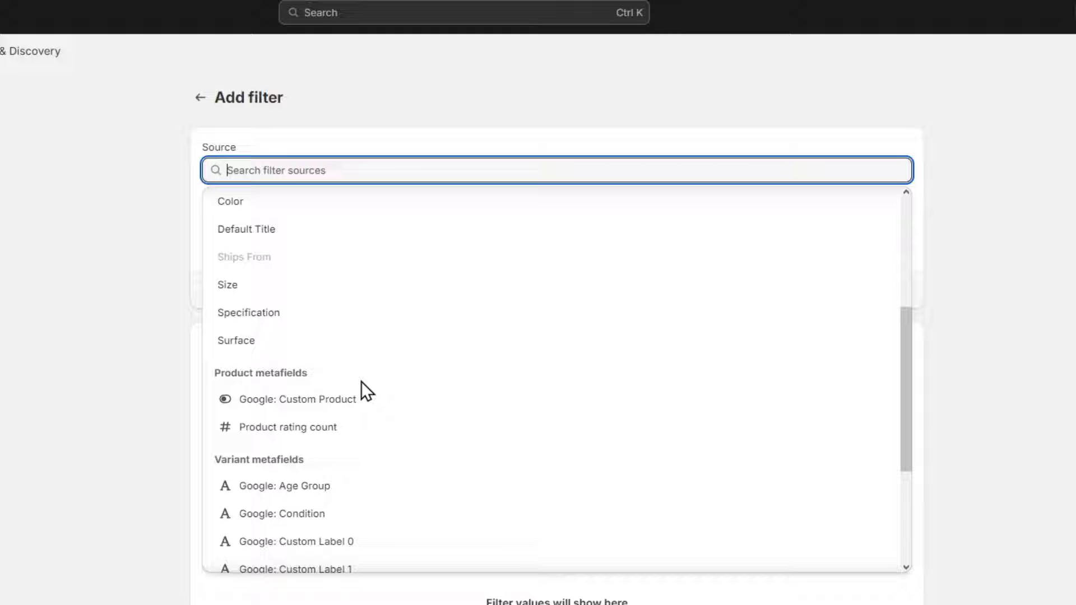
{"action": "scroll", "coordinate": [360, 390], "scroll_direction": "down", "scroll_amount": 3}
{"action": "scroll", "coordinate": [378, 306], "scroll_direction": "down", "scroll_amount": 1}
{"action": "scroll", "coordinate": [371, 485], "scroll_direction": "down", "scroll_amount": 1}
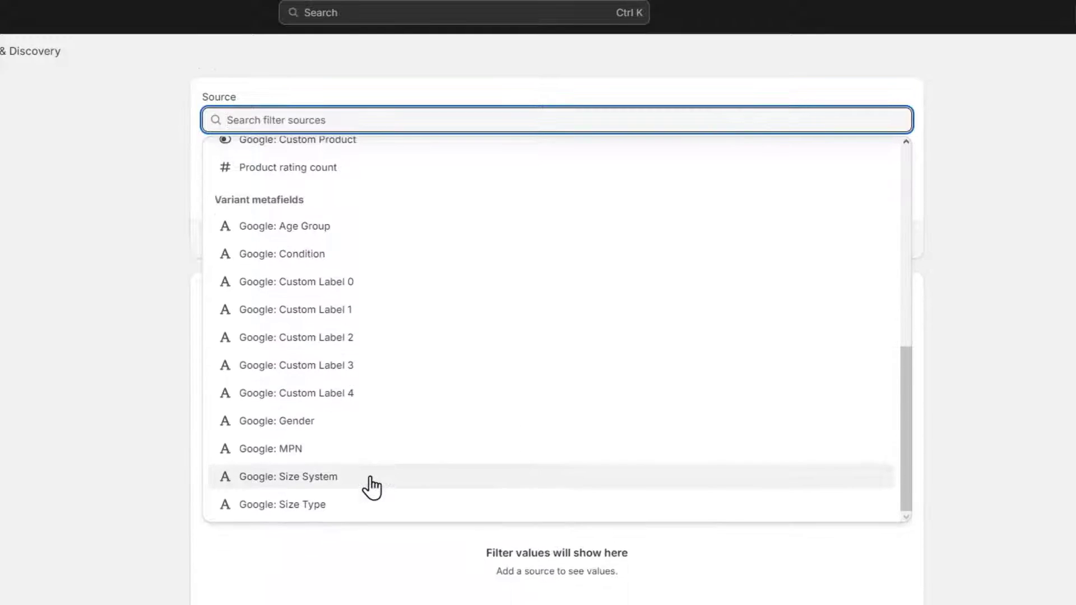
{"action": "scroll", "coordinate": [372, 486], "scroll_direction": "up", "scroll_amount": 1}
{"action": "scroll", "coordinate": [383, 420], "scroll_direction": "up", "scroll_amount": 6}
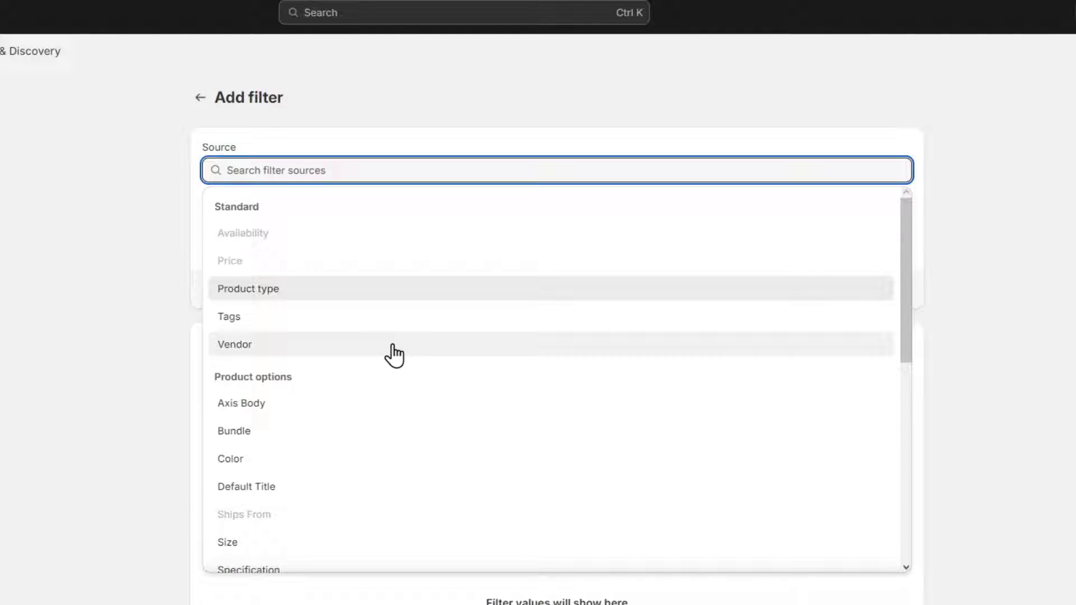
{"action": "left_click", "coordinate": [233, 289]}
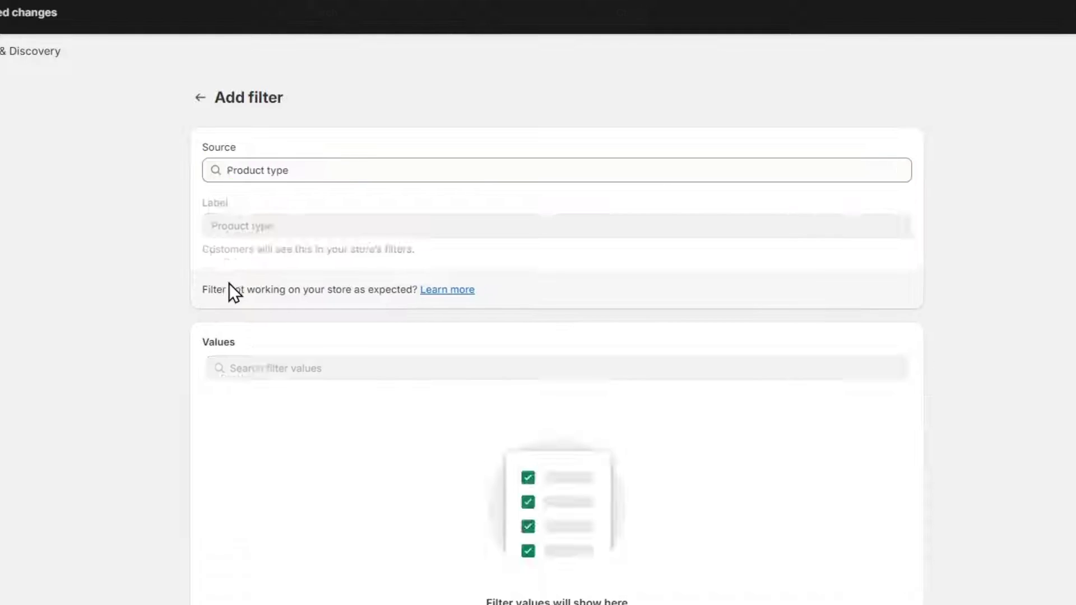
Relabel the Product type filter as PC and save it
{"action": "triple_click", "coordinate": [296, 228]}
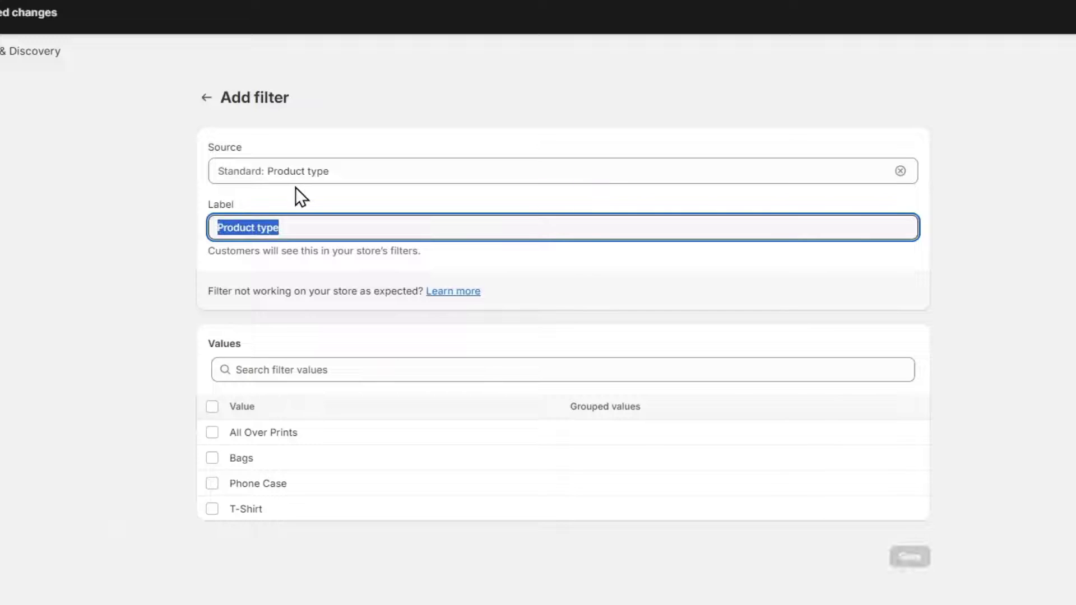
{"action": "type", "text": "PC"}
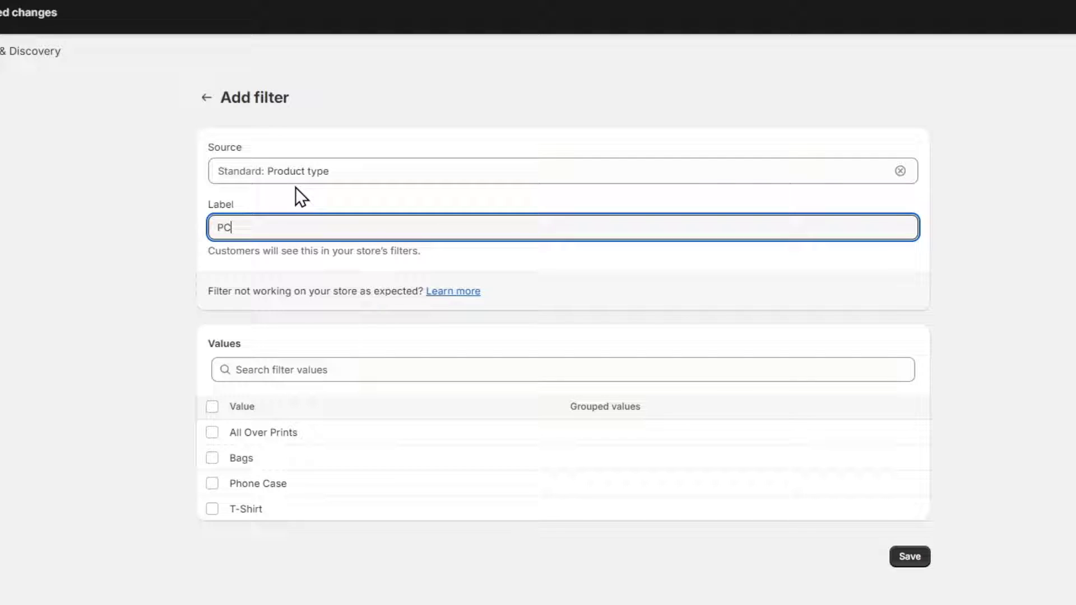
{"action": "left_click", "coordinate": [329, 332]}
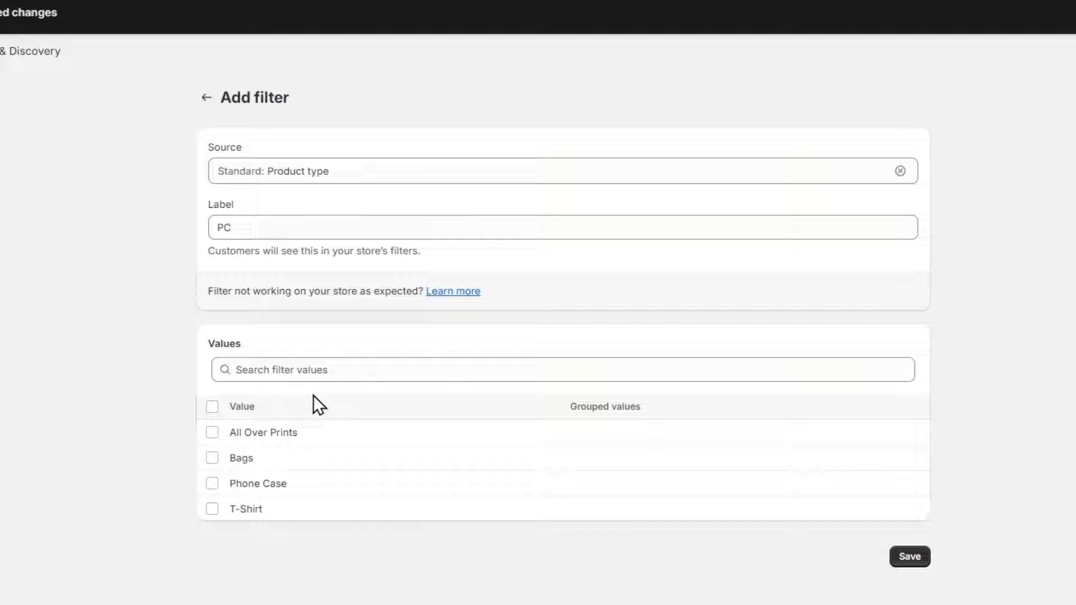
{"action": "left_click", "coordinate": [311, 372]}
{"action": "left_click", "coordinate": [291, 555]}
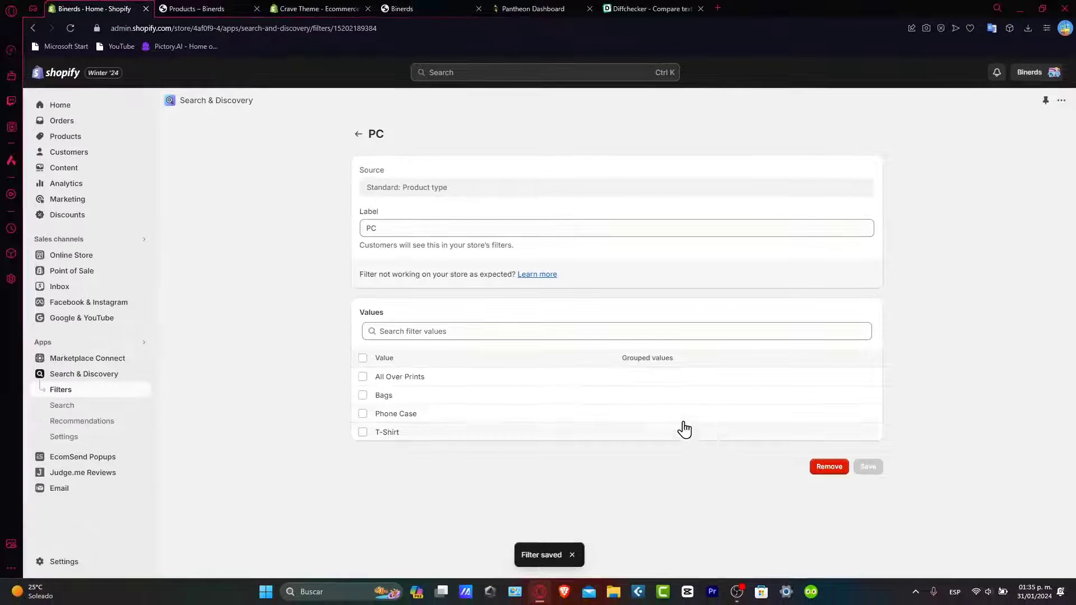
Open '4pcs Gaming Chair Covers With Armrest Spandex' from the Products list
{"action": "left_click", "coordinate": [75, 142]}
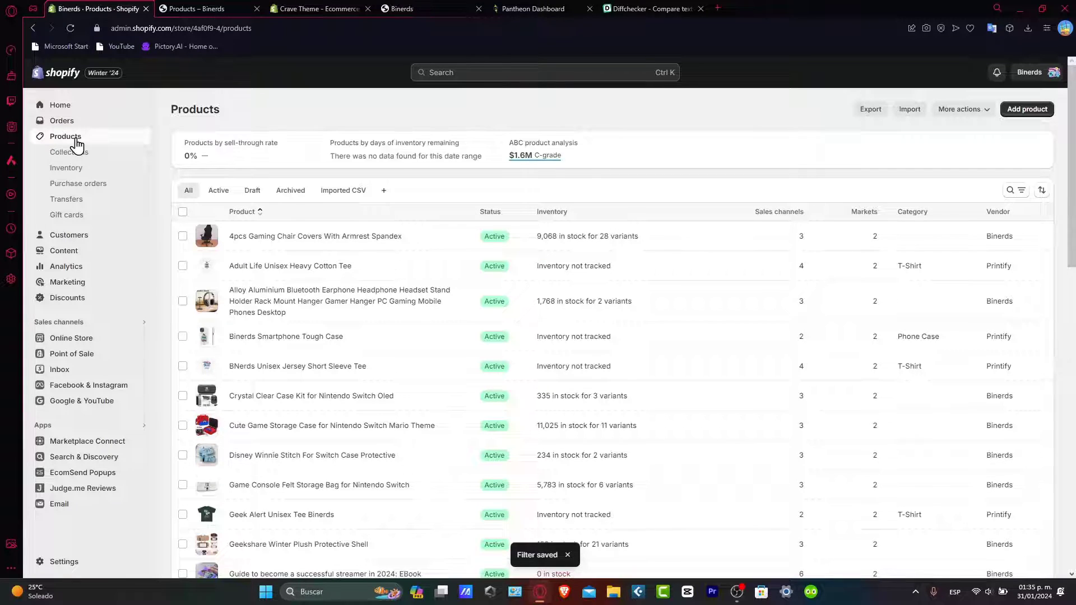
{"action": "scroll", "coordinate": [682, 474], "scroll_direction": "down", "scroll_amount": 2}
{"action": "scroll", "coordinate": [683, 474], "scroll_direction": "down", "scroll_amount": 5}
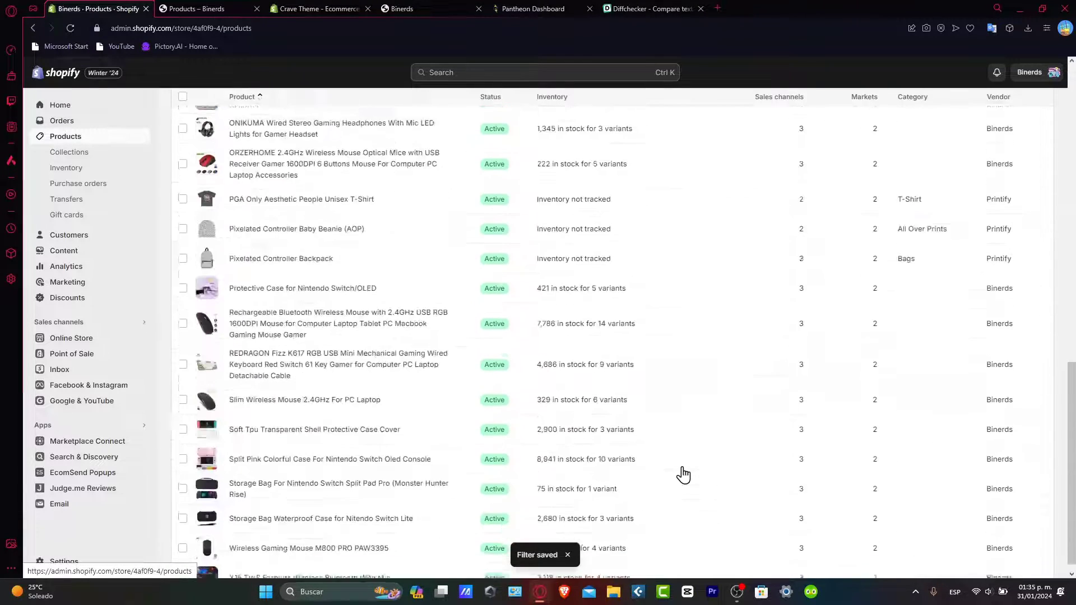
{"action": "scroll", "coordinate": [683, 474], "scroll_direction": "up", "scroll_amount": 10}
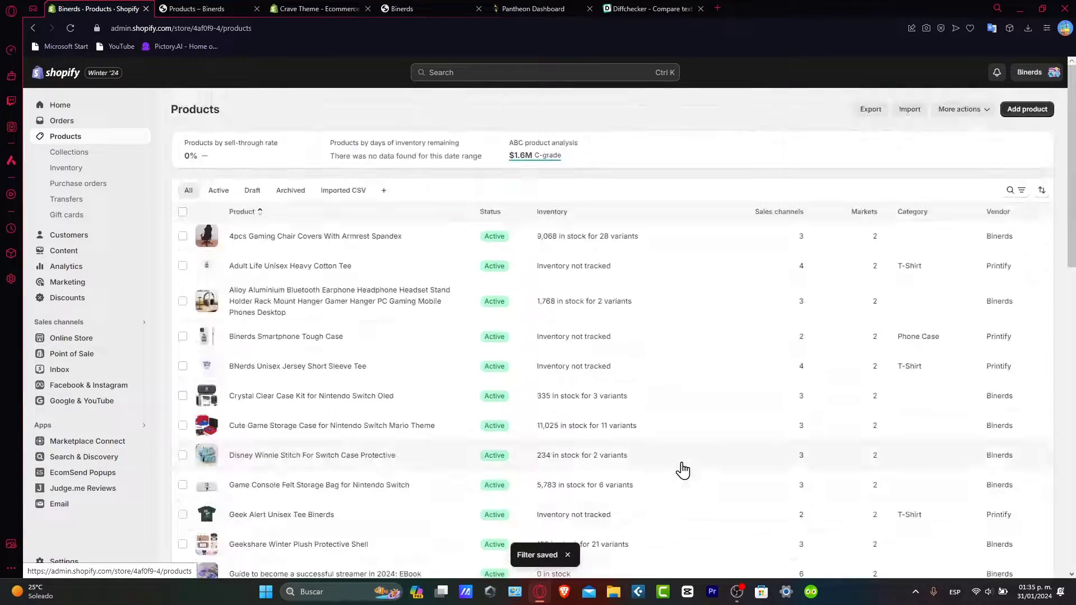
{"action": "left_click", "coordinate": [354, 239]}
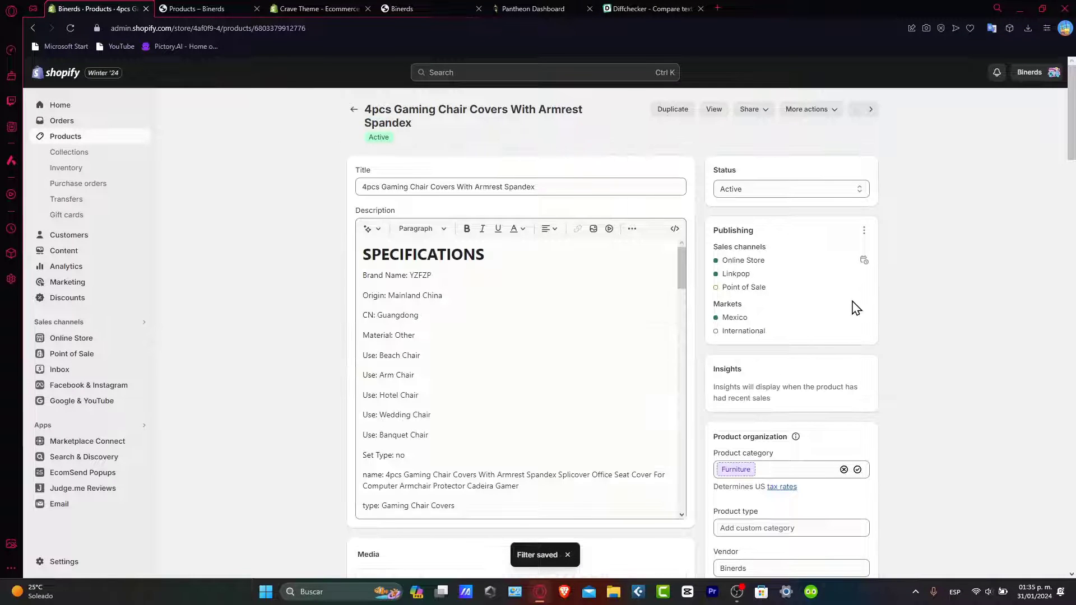
{"action": "scroll", "coordinate": [837, 317], "scroll_direction": "down", "scroll_amount": 2}
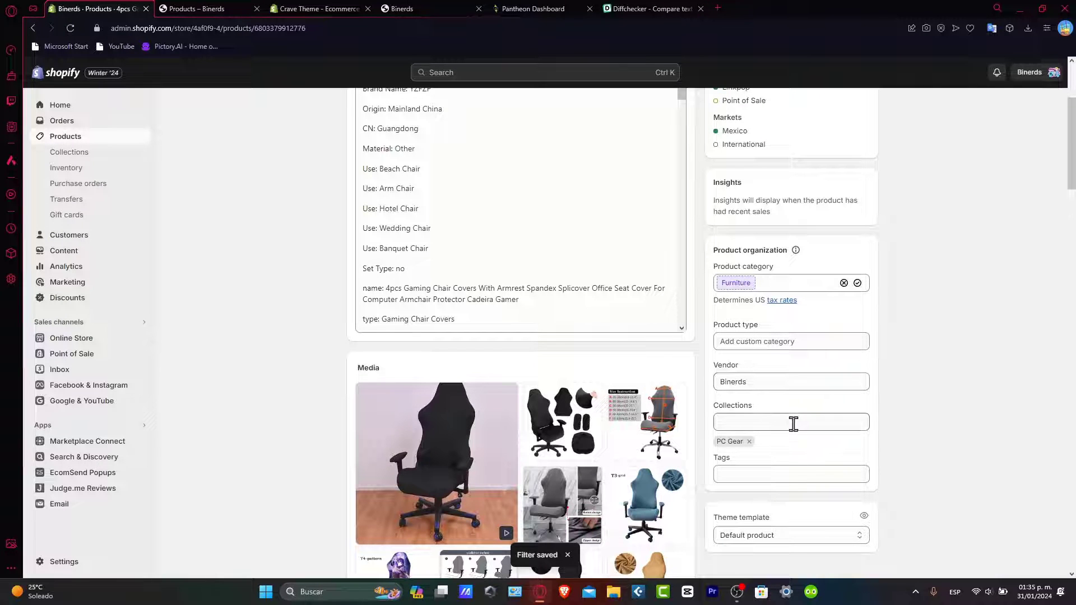
{"action": "scroll", "coordinate": [781, 534], "scroll_direction": "down", "scroll_amount": 1}
{"action": "scroll", "coordinate": [780, 534], "scroll_direction": "down", "scroll_amount": 6}
{"action": "scroll", "coordinate": [781, 534], "scroll_direction": "down", "scroll_amount": 5}
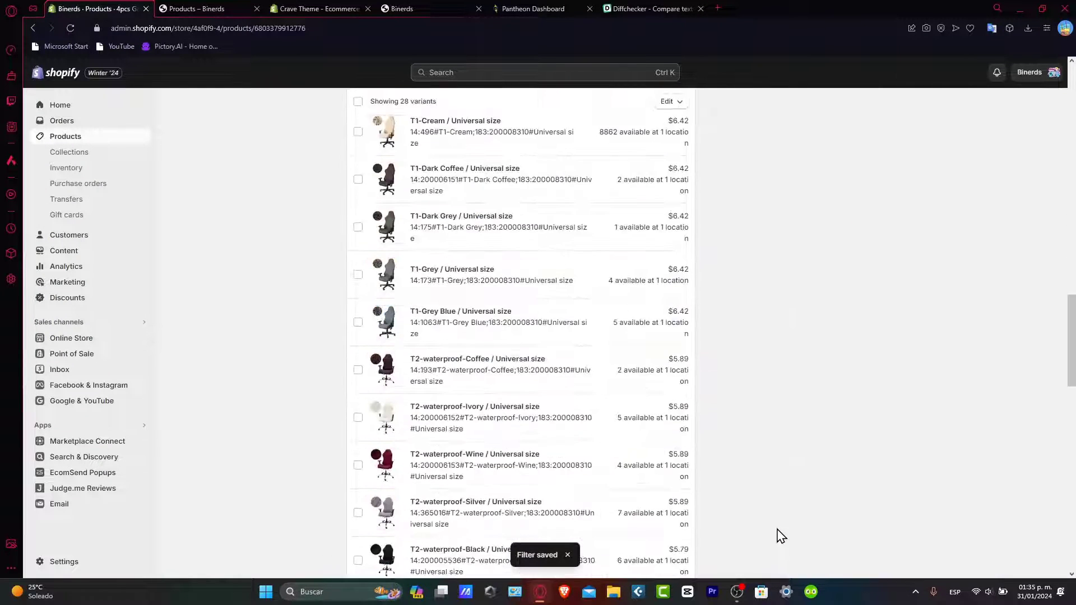
{"action": "scroll", "coordinate": [779, 532], "scroll_direction": "up", "scroll_amount": 15}
{"action": "scroll", "coordinate": [772, 523], "scroll_direction": "down", "scroll_amount": 3}
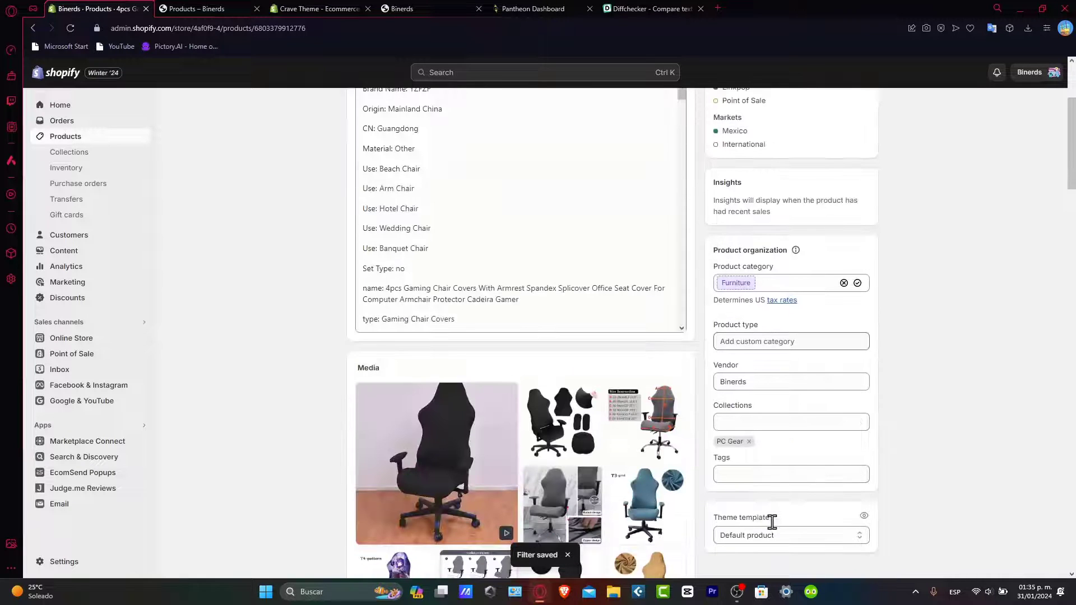
Enter PC as the chair covers' product type under Product organization and save
{"action": "left_click", "coordinate": [788, 279]}
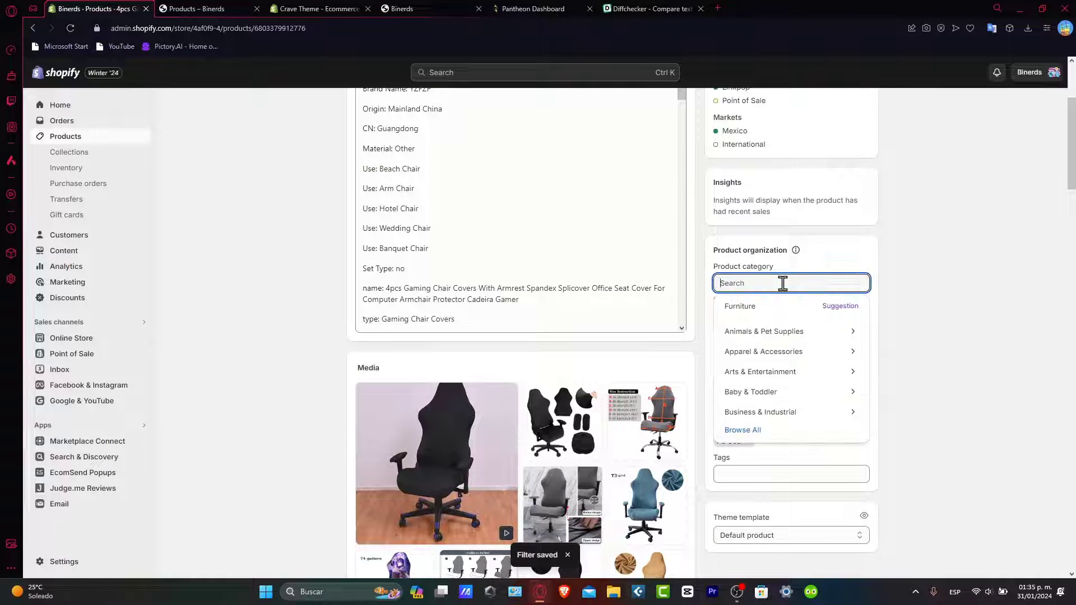
{"action": "left_click", "coordinate": [948, 301]}
{"action": "left_click", "coordinate": [778, 344]}
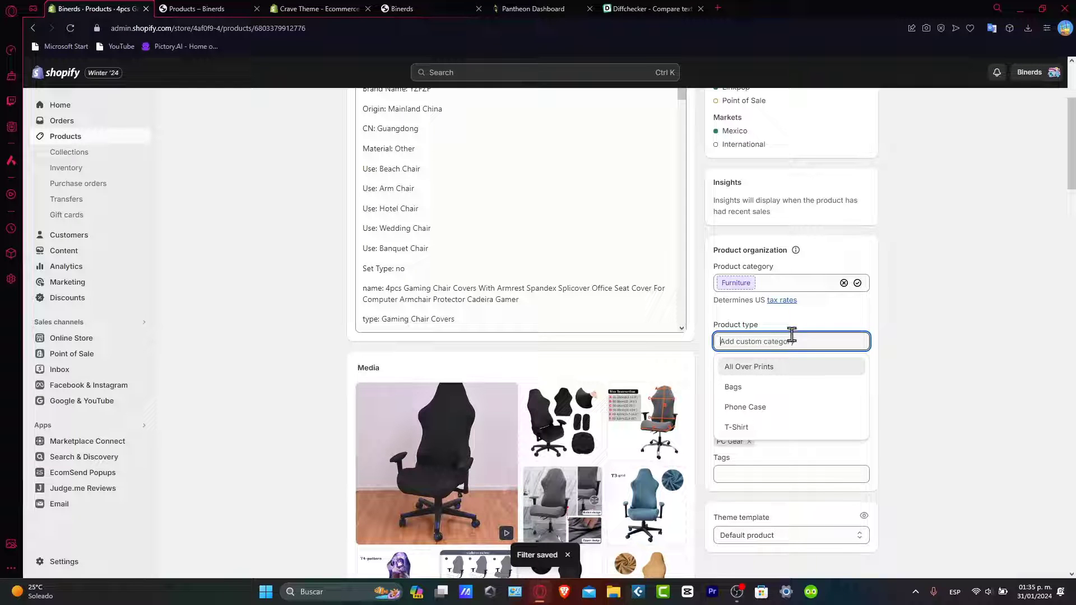
{"action": "type", "text": "PC"}
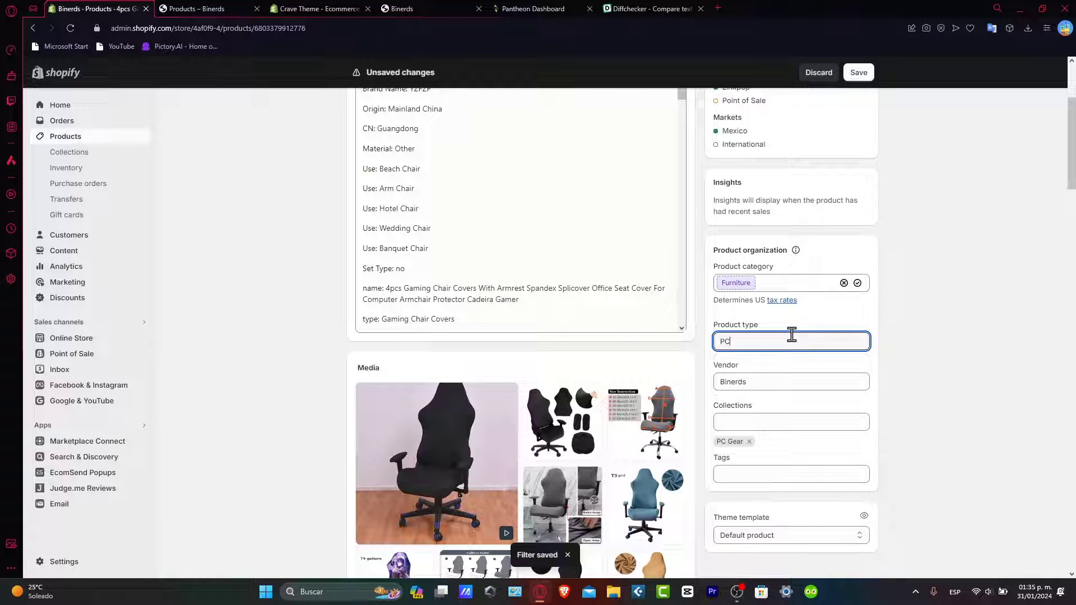
{"action": "left_click", "coordinate": [820, 364]}
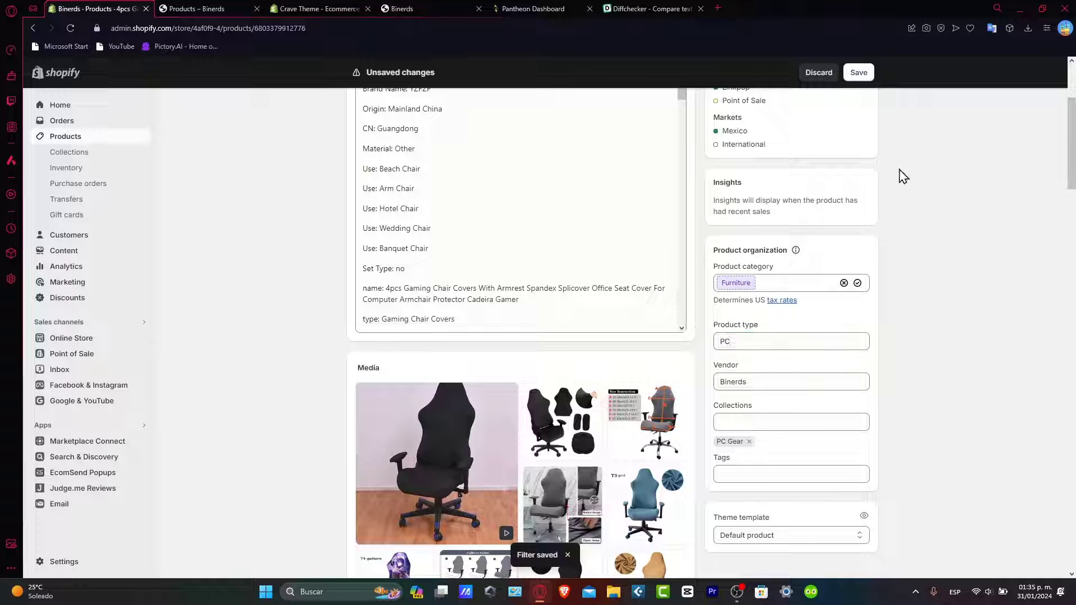
{"action": "left_click", "coordinate": [858, 72]}
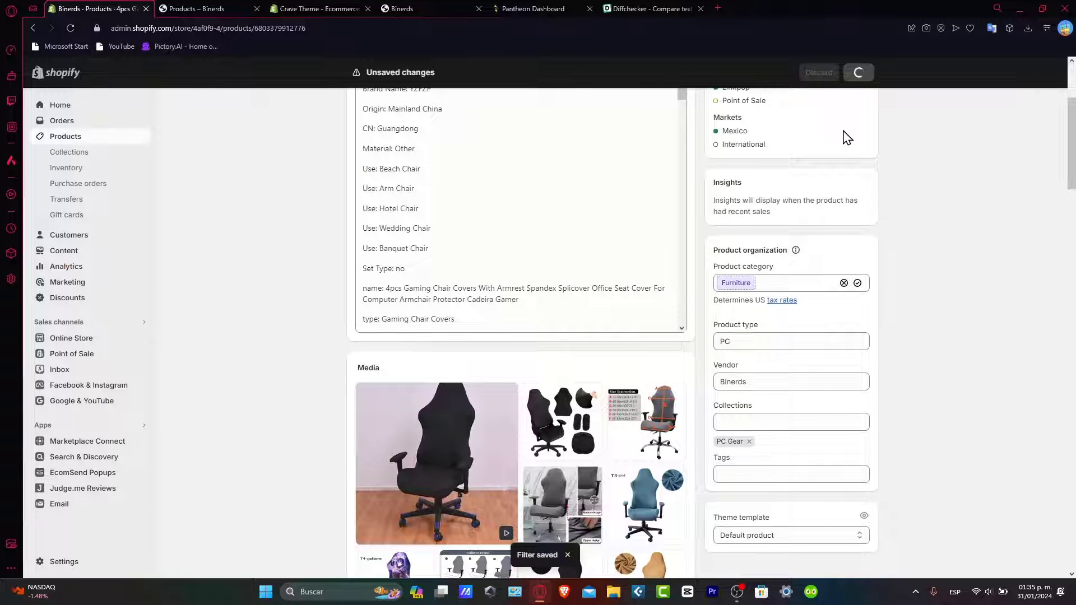
{"action": "scroll", "coordinate": [848, 459], "scroll_direction": "down", "scroll_amount": 5}
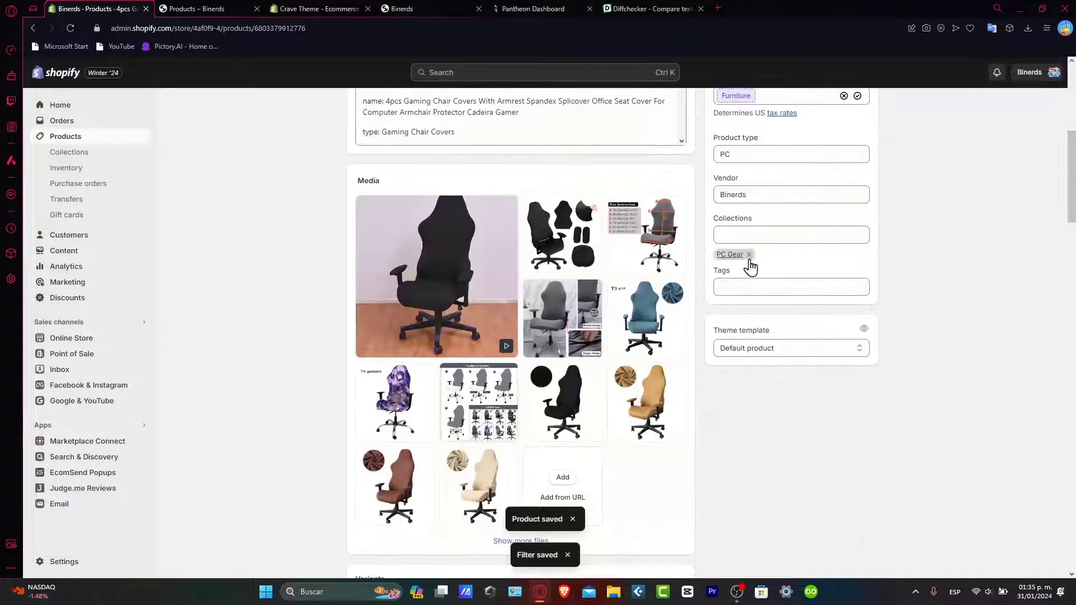
{"action": "scroll", "coordinate": [831, 479], "scroll_direction": "up", "scroll_amount": 5}
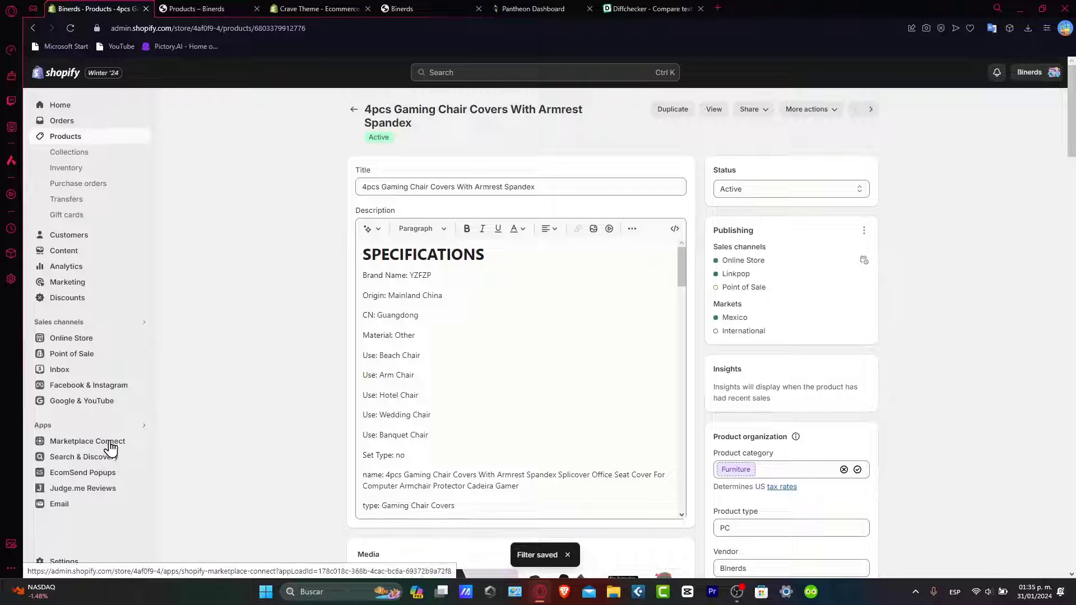
In Search & Discovery, open the PC filter, tick its PC value, and return to Filters
{"action": "left_click", "coordinate": [75, 456]}
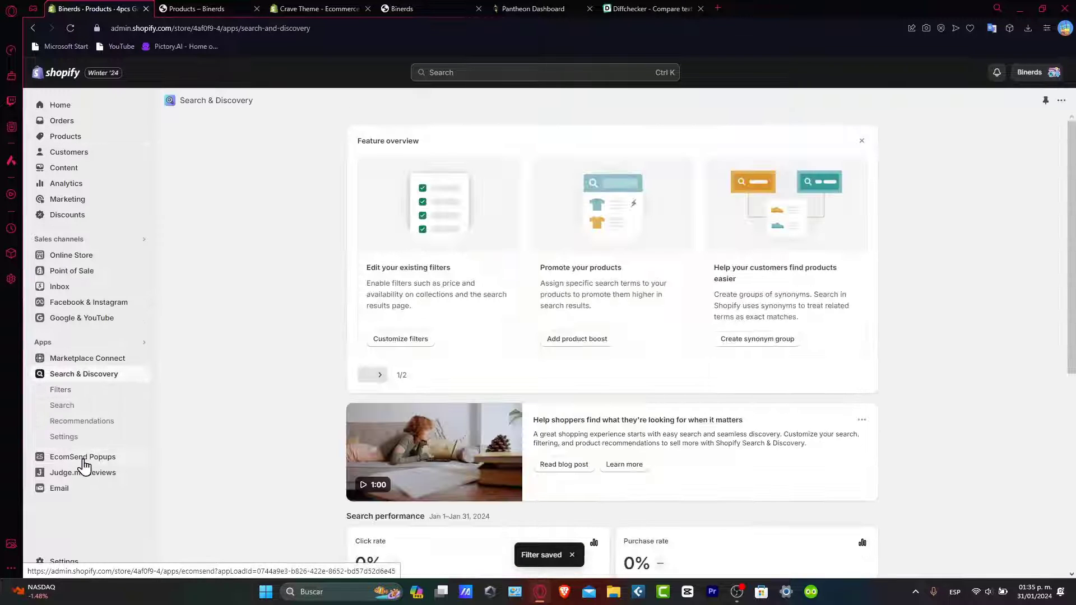
{"action": "left_click", "coordinate": [401, 341]}
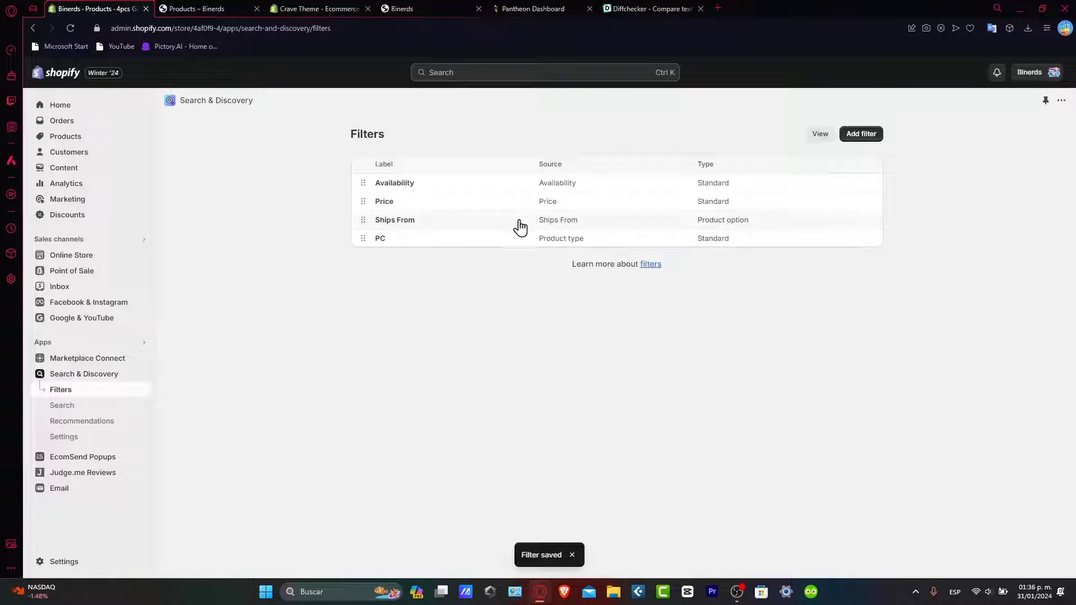
{"action": "left_click", "coordinate": [580, 242]}
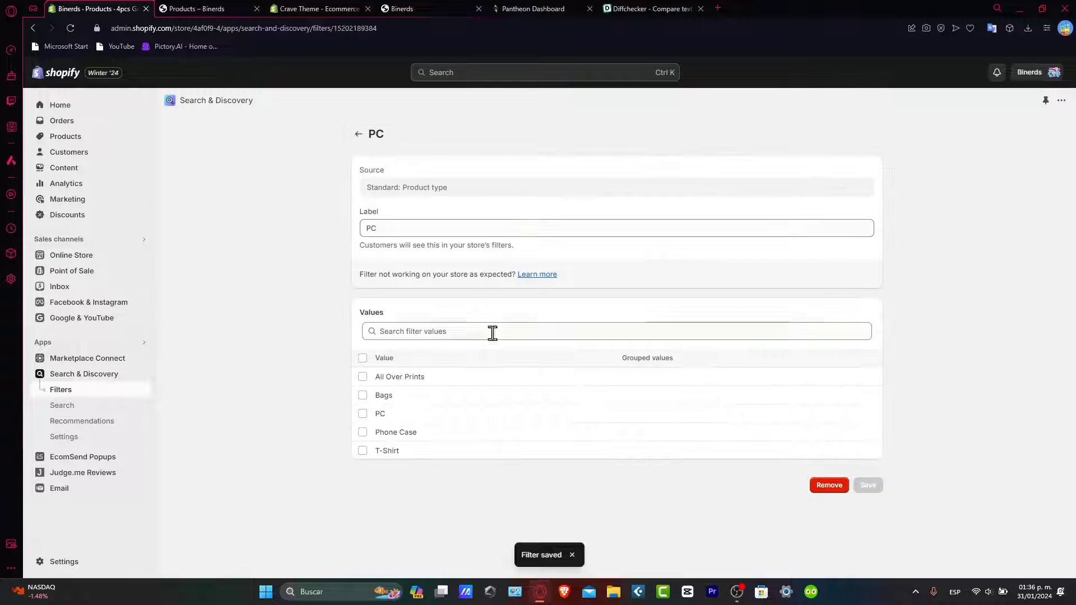
{"action": "left_click", "coordinate": [363, 415]}
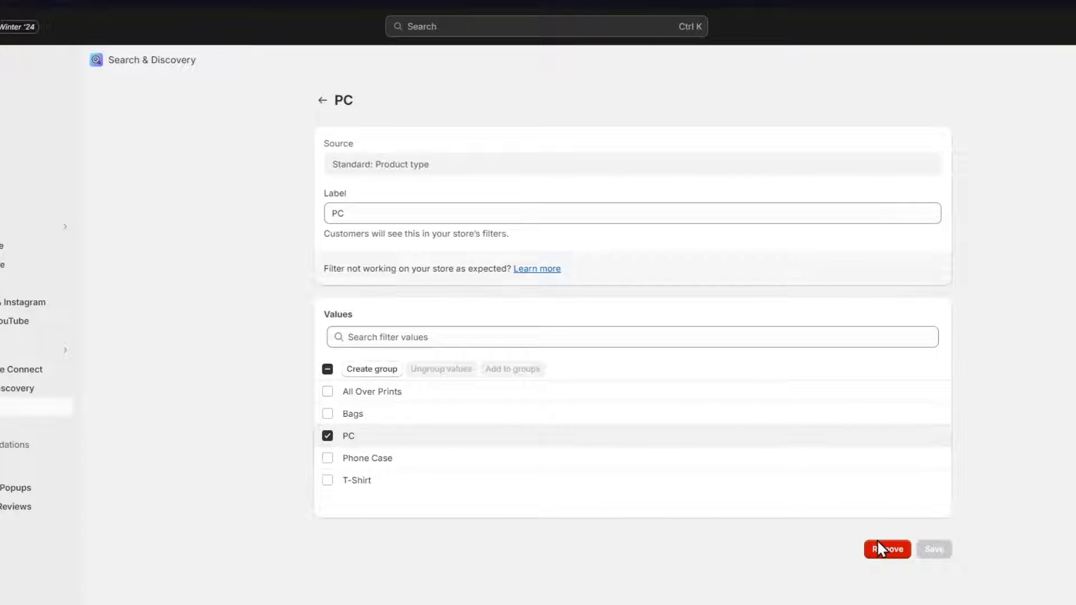
{"action": "left_click", "coordinate": [322, 100]}
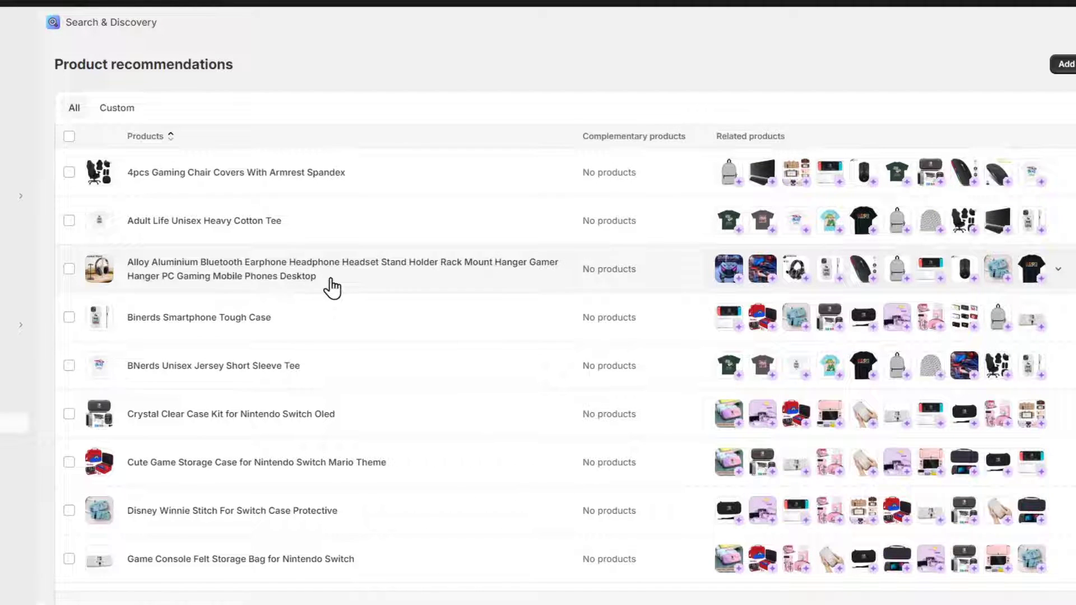
Pick the Soft Tpu Transparent Shell case for custom recommendations and browse complementary products
{"action": "left_click", "coordinate": [805, 281]}
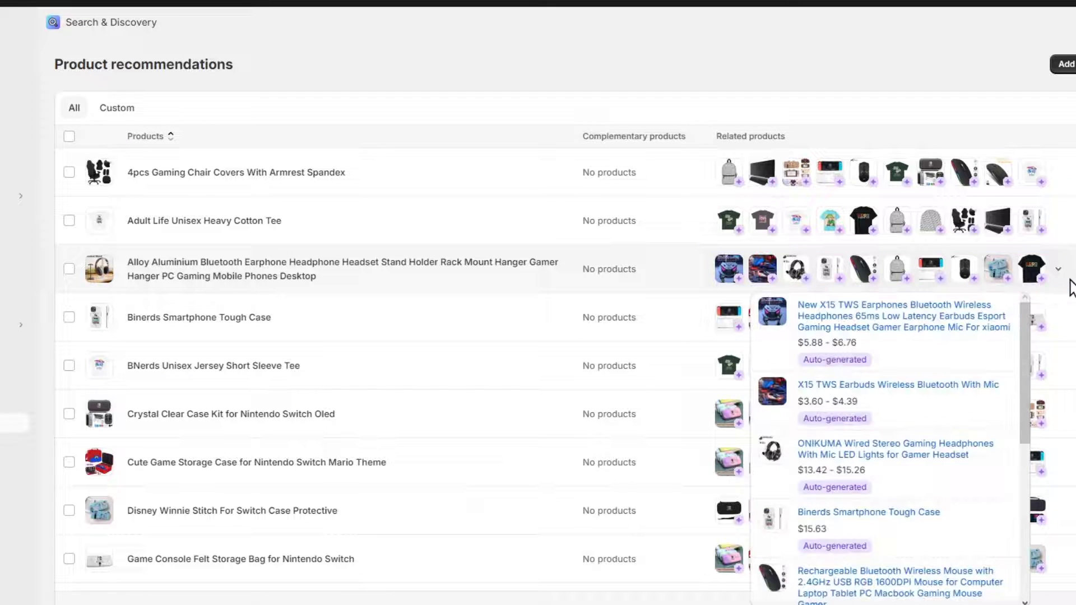
{"action": "left_click", "coordinate": [1065, 64]}
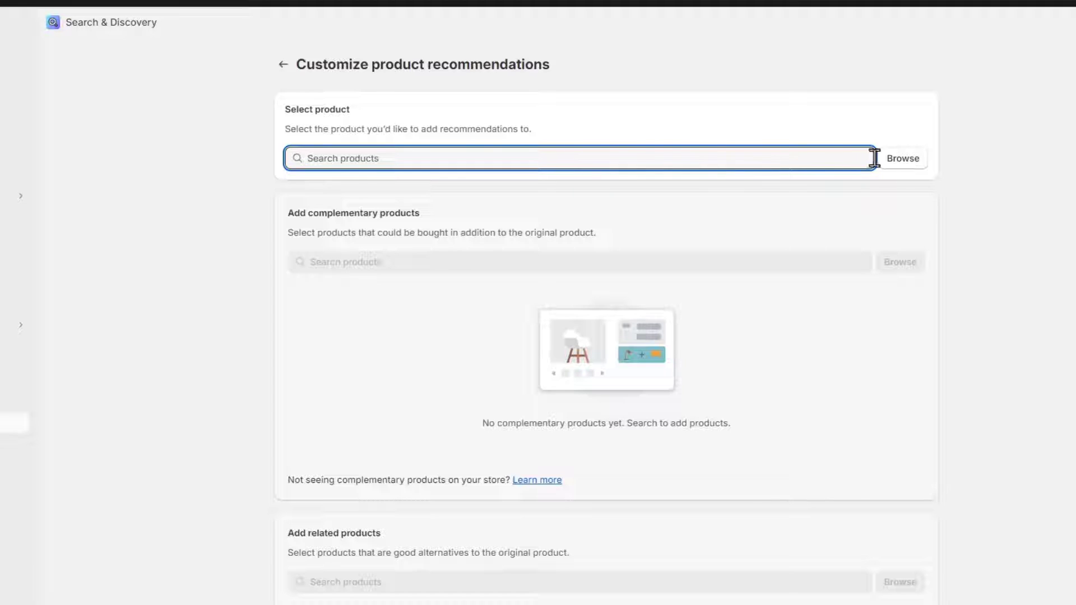
{"action": "left_click", "coordinate": [906, 160]}
{"action": "scroll", "coordinate": [521, 409], "scroll_direction": "down", "scroll_amount": 1}
{"action": "scroll", "coordinate": [528, 409], "scroll_direction": "down", "scroll_amount": 10}
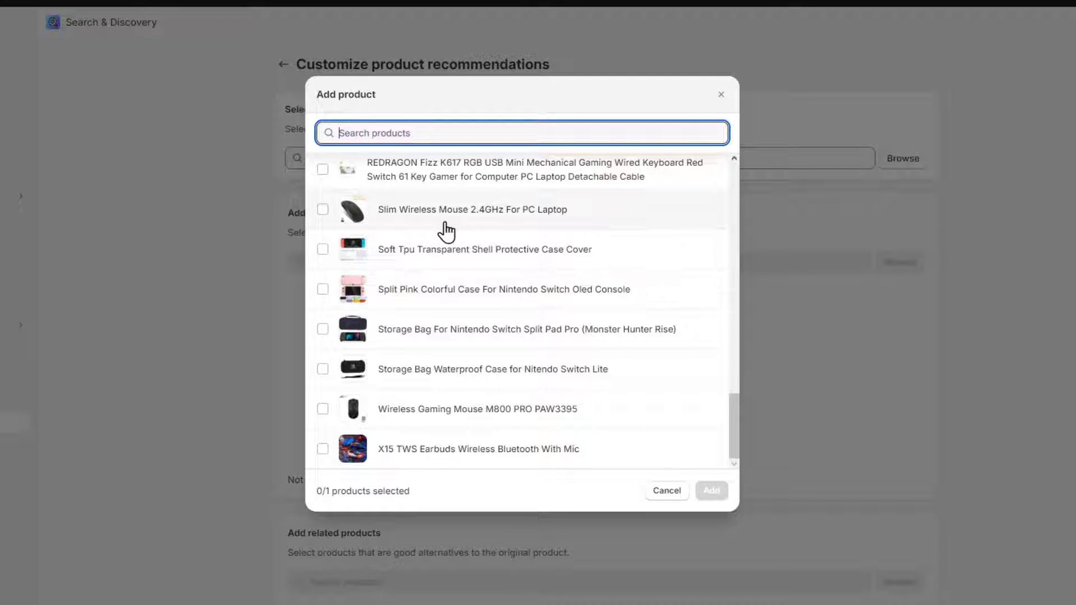
{"action": "left_click", "coordinate": [323, 249]}
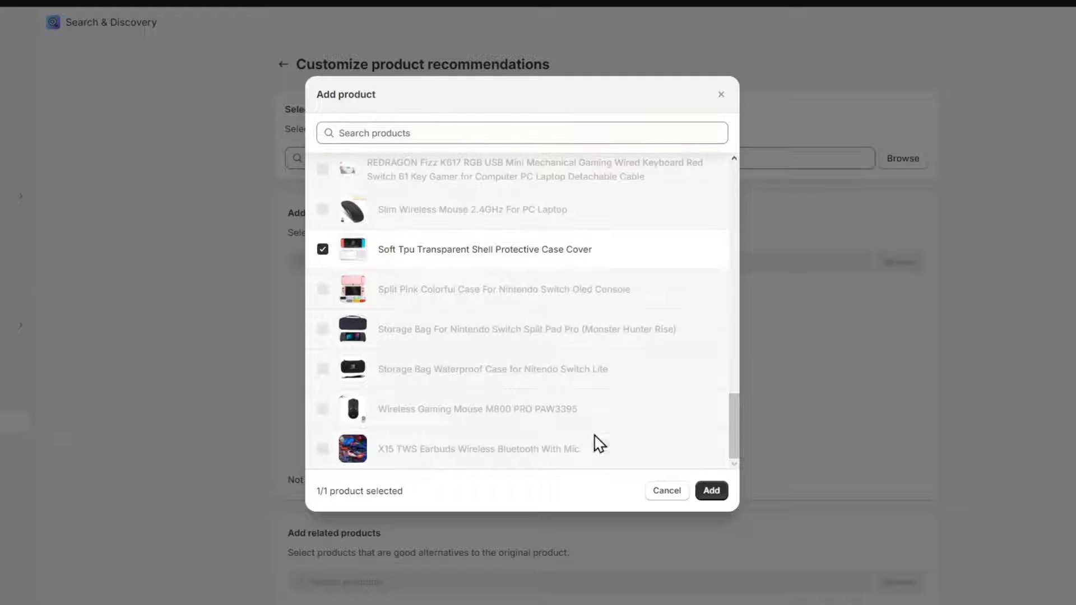
{"action": "left_click", "coordinate": [713, 492]}
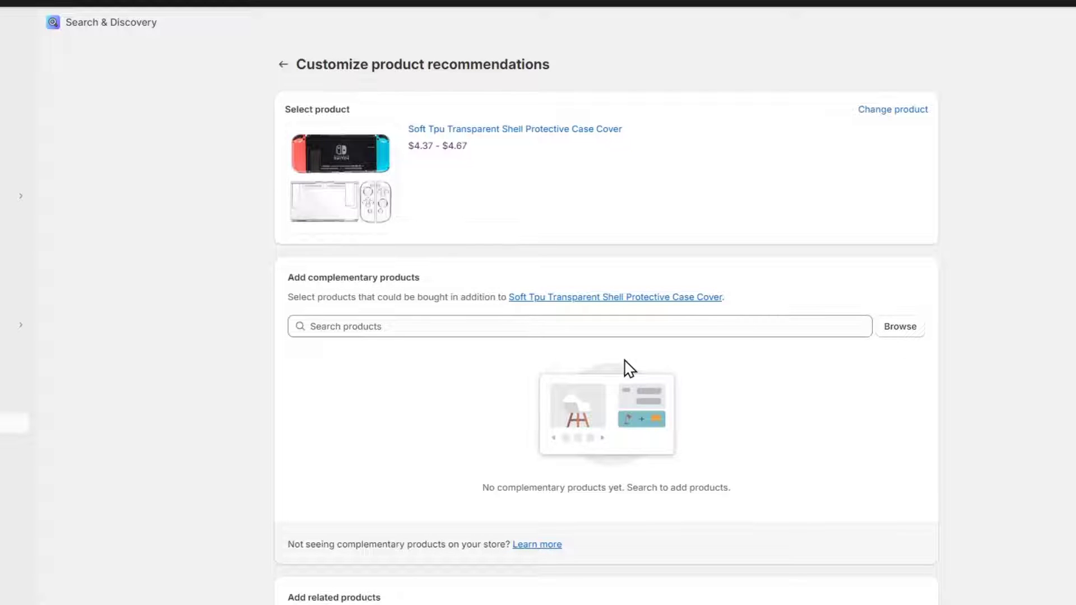
{"action": "left_click", "coordinate": [917, 329]}
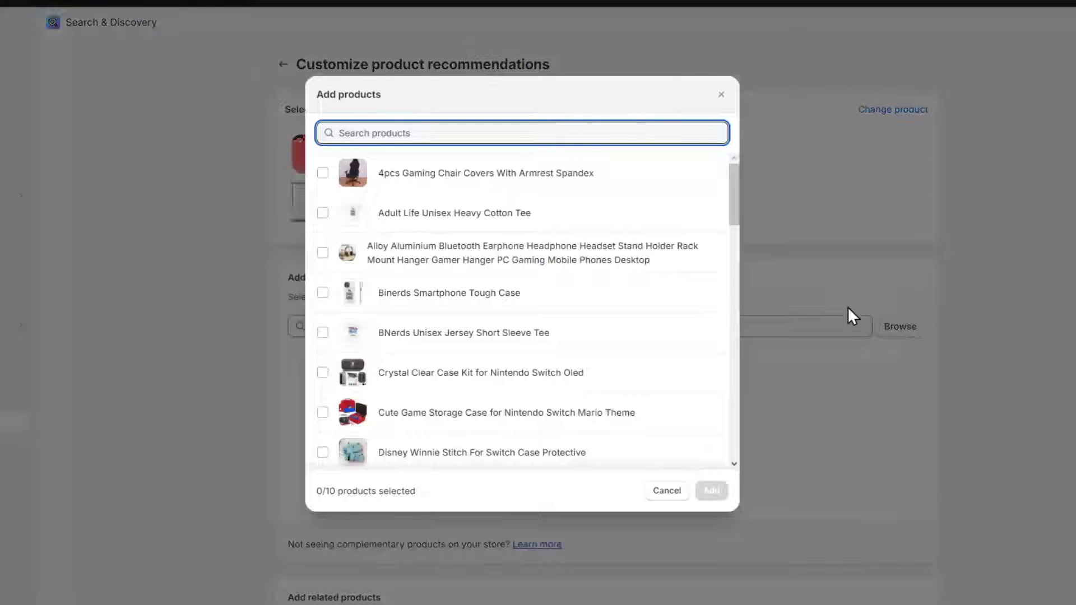
{"action": "scroll", "coordinate": [597, 312], "scroll_direction": "down", "scroll_amount": 3}
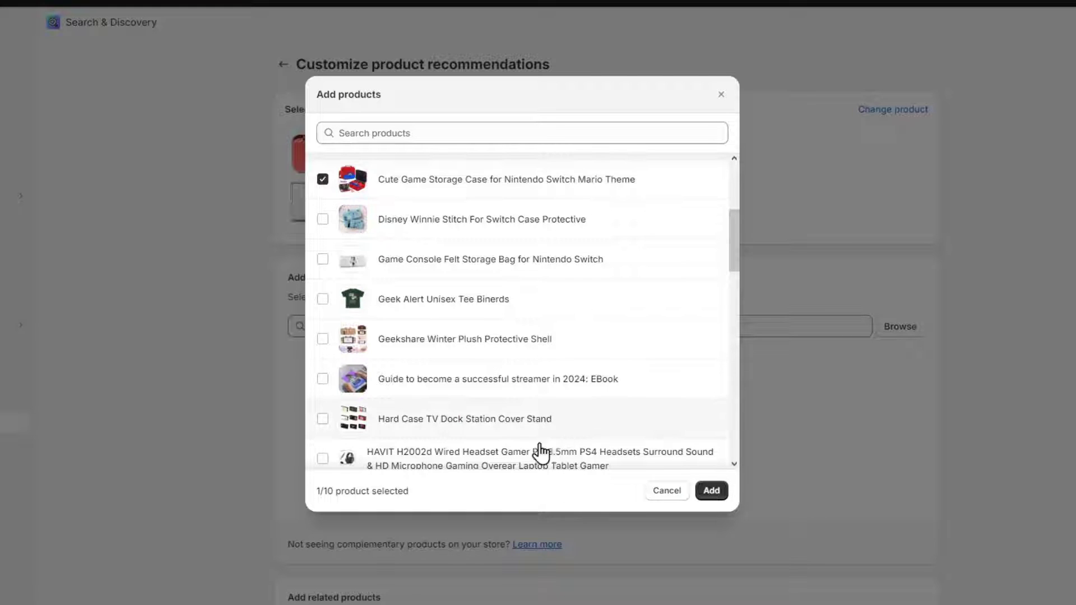
{"action": "scroll", "coordinate": [572, 404], "scroll_direction": "down", "scroll_amount": 2}
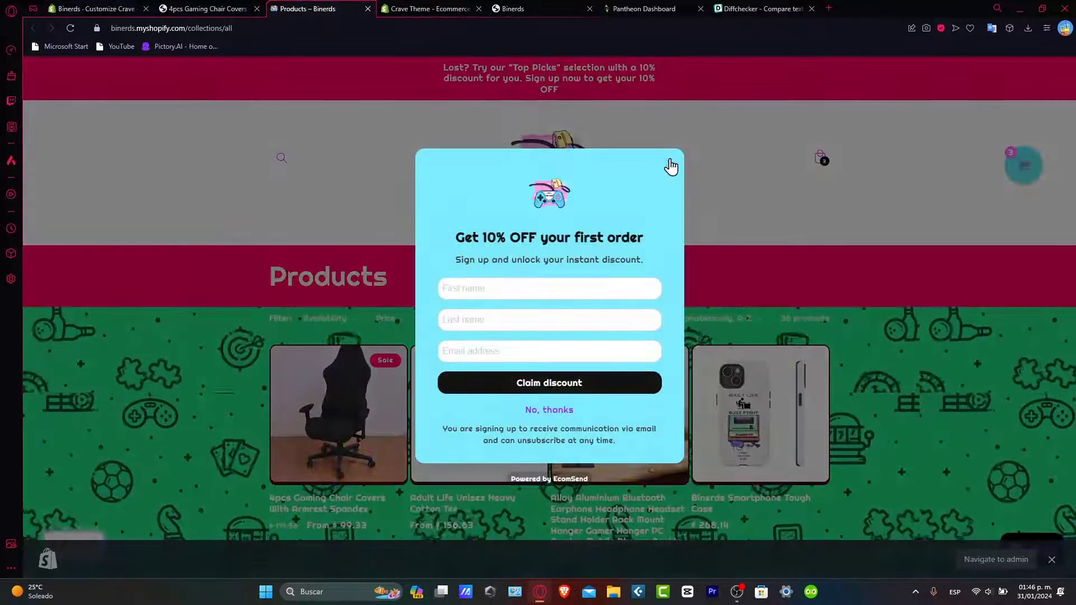
Dismiss the discount popup and check the Availability, Price and Ships From filters
{"action": "left_click", "coordinate": [671, 168]}
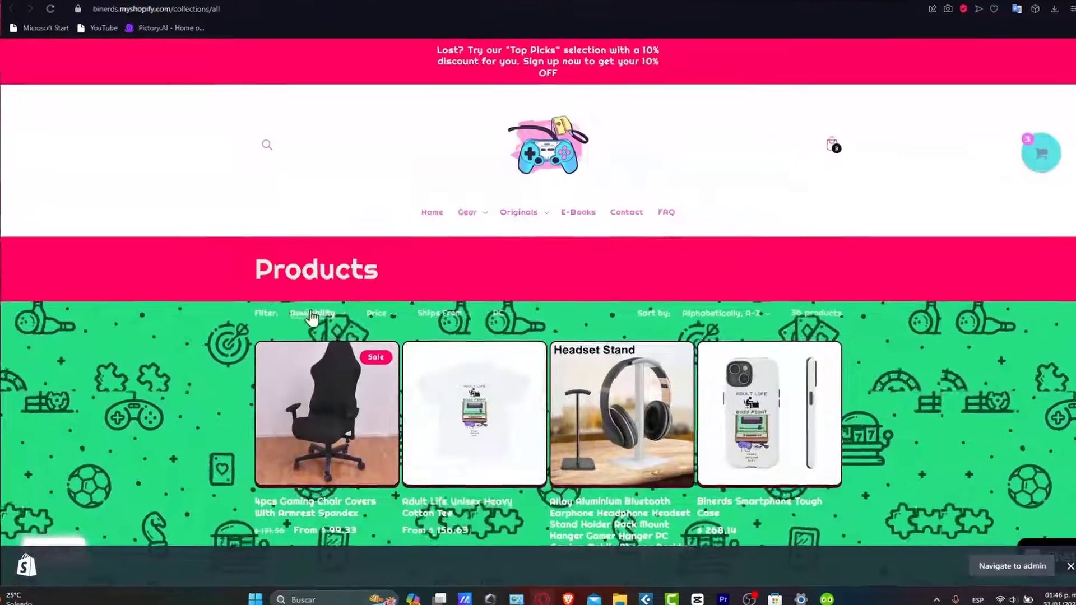
{"action": "left_click", "coordinate": [324, 318]}
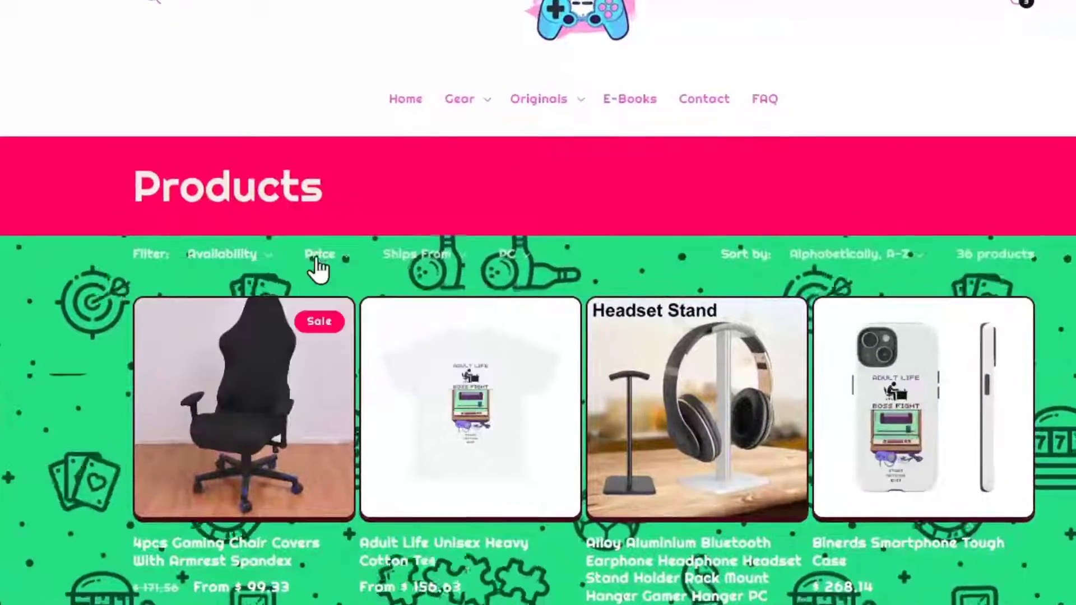
{"action": "left_click", "coordinate": [340, 260]}
{"action": "left_click", "coordinate": [413, 255]}
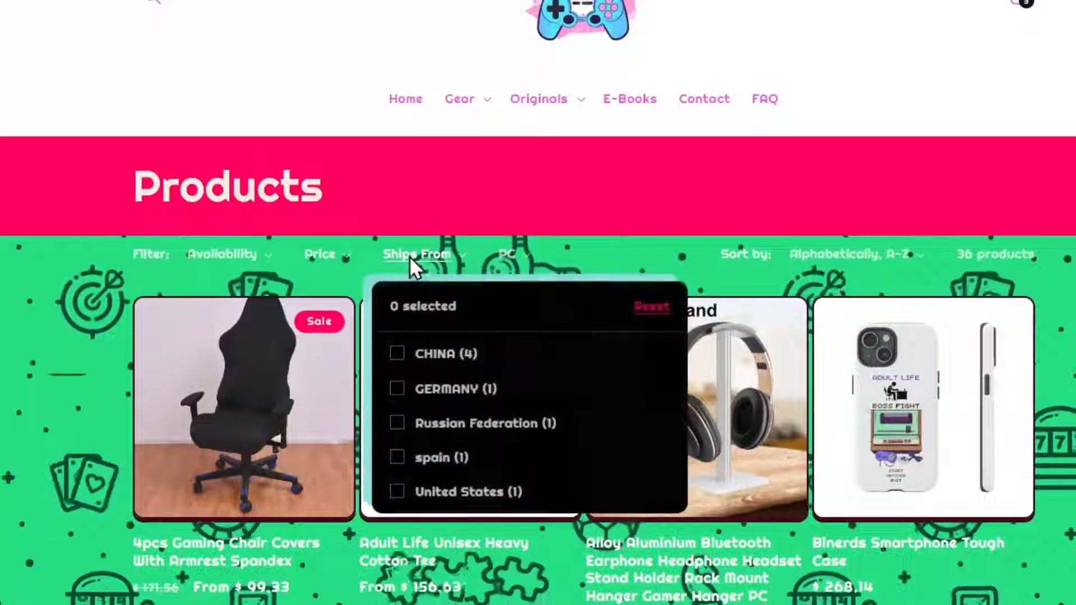
{"action": "left_click", "coordinate": [510, 257]}
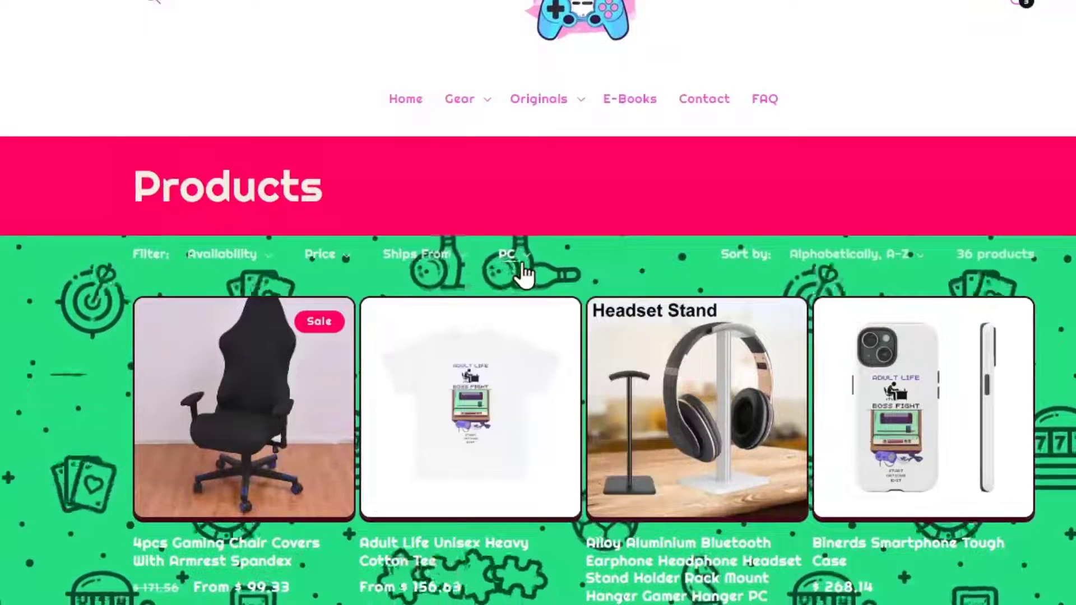
Inspect the PC filter's options (Bags, PC, T-Shirt) and the Sort by choices
{"action": "left_click", "coordinate": [518, 257]}
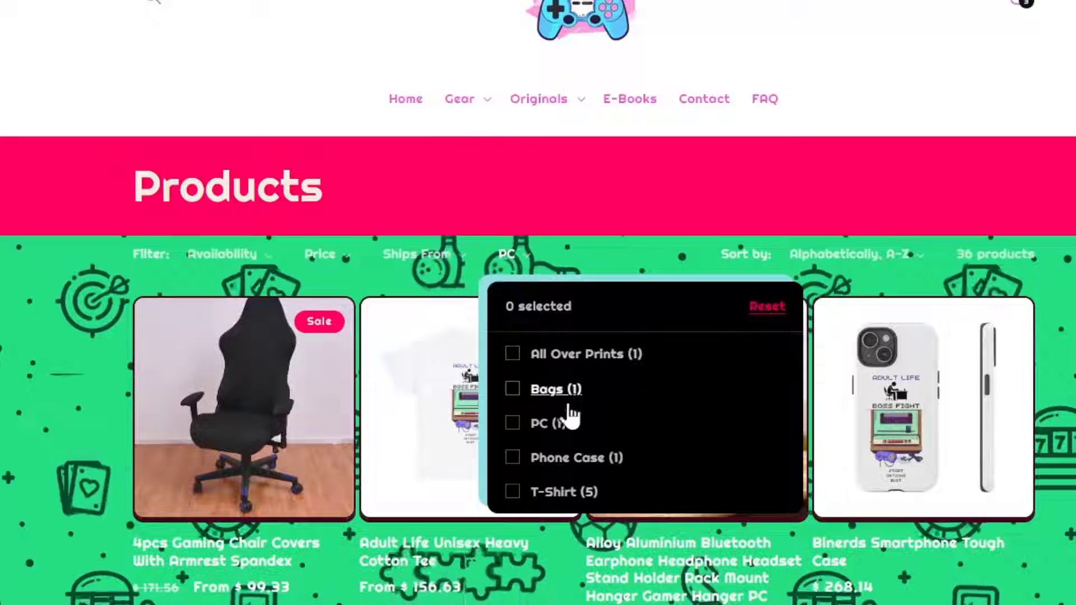
{"action": "left_click", "coordinate": [839, 277]}
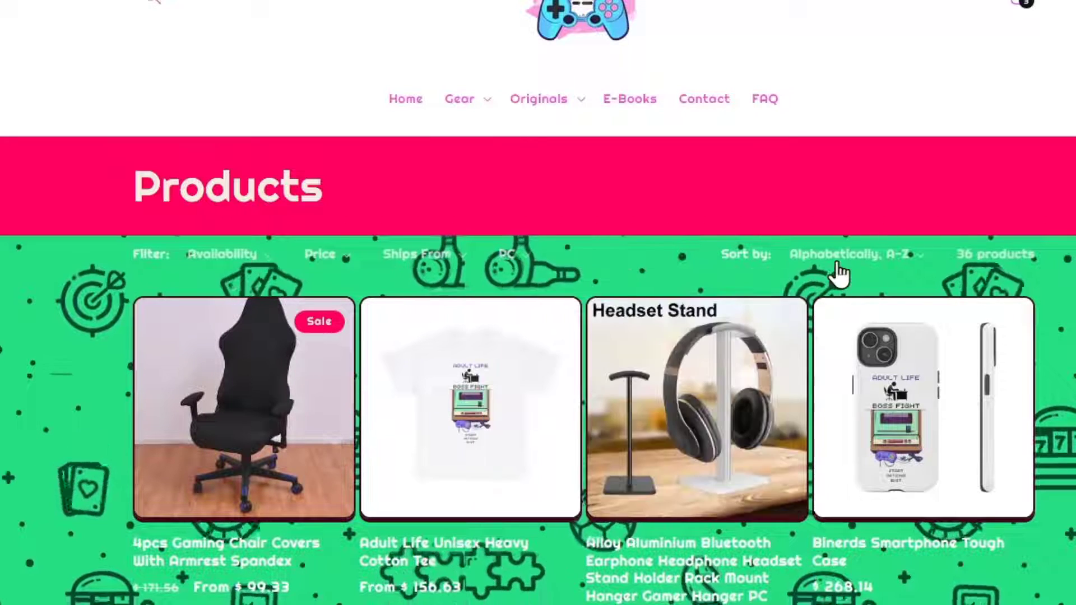
{"action": "left_click", "coordinate": [858, 255]}
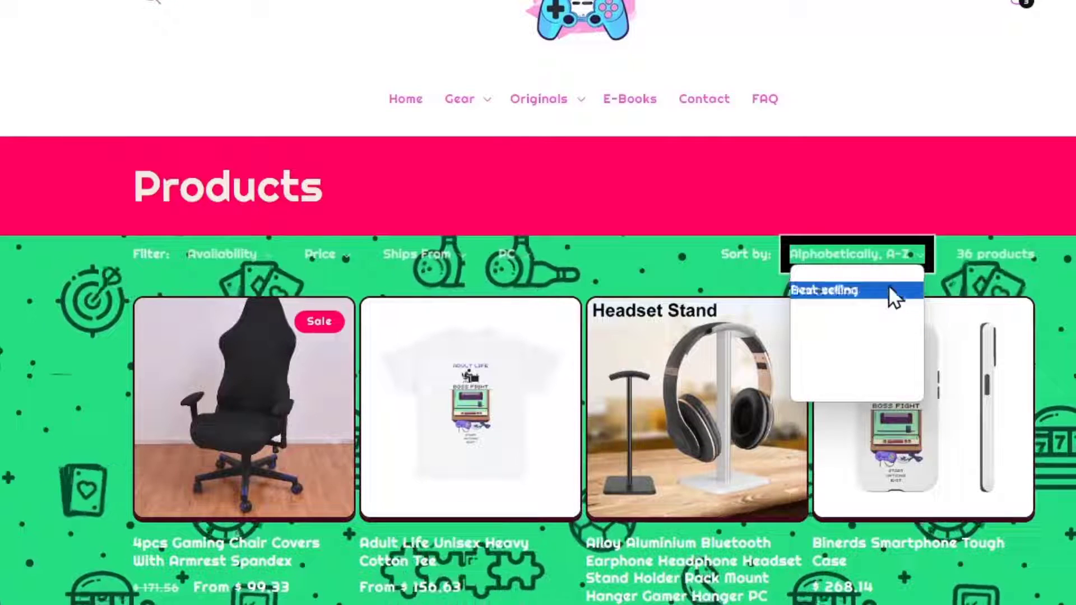
{"action": "left_click", "coordinate": [934, 274]}
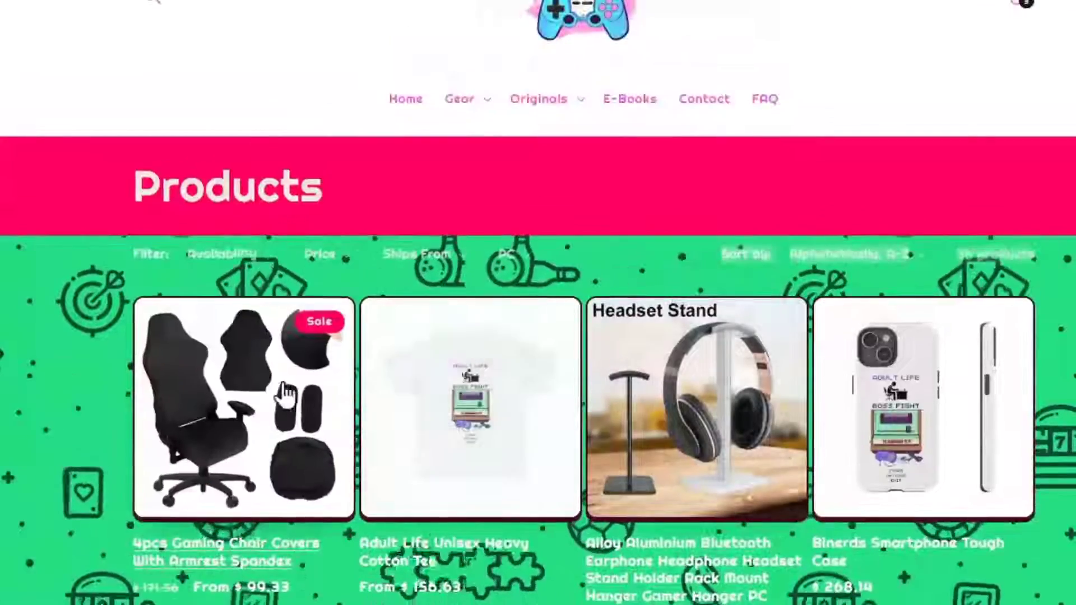
View the 4pcs Gaming Chair Covers product page and check its specification options
{"action": "left_click", "coordinate": [283, 397]}
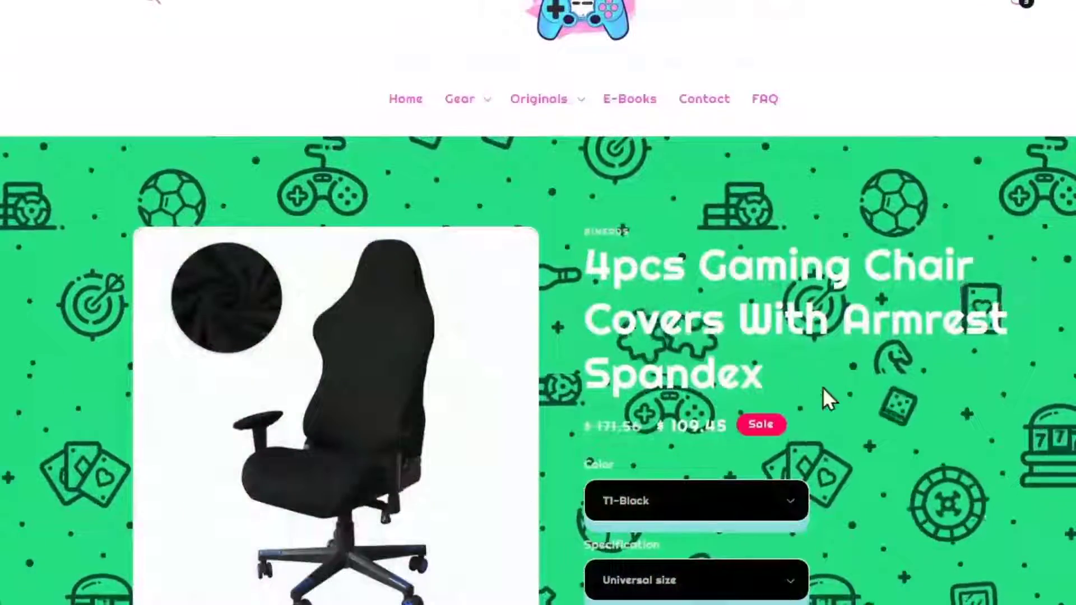
{"action": "scroll", "coordinate": [861, 406], "scroll_direction": "down", "scroll_amount": 3}
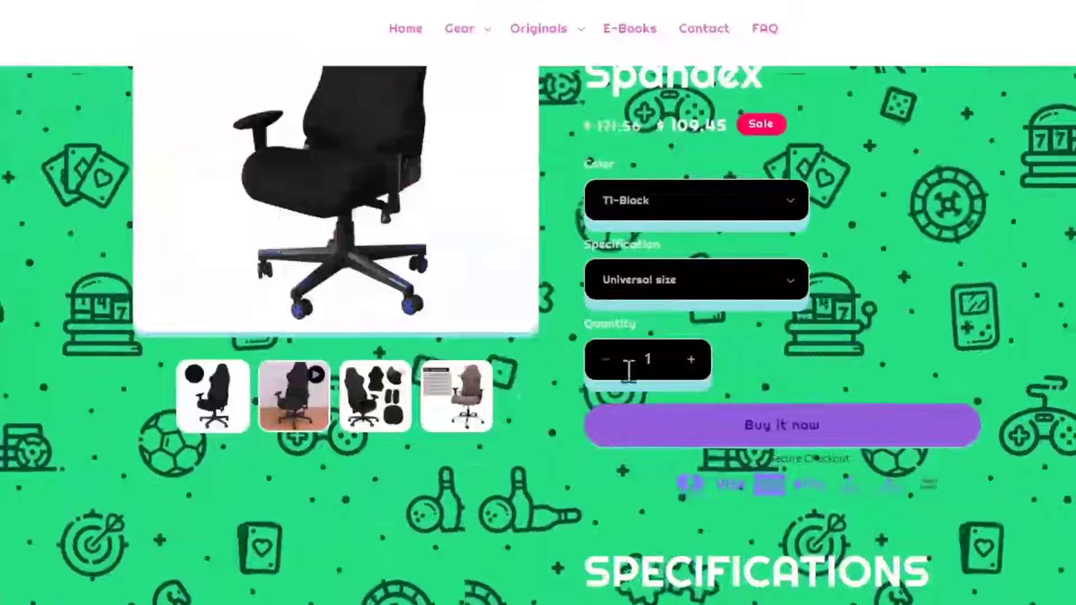
{"action": "left_click", "coordinate": [733, 283]}
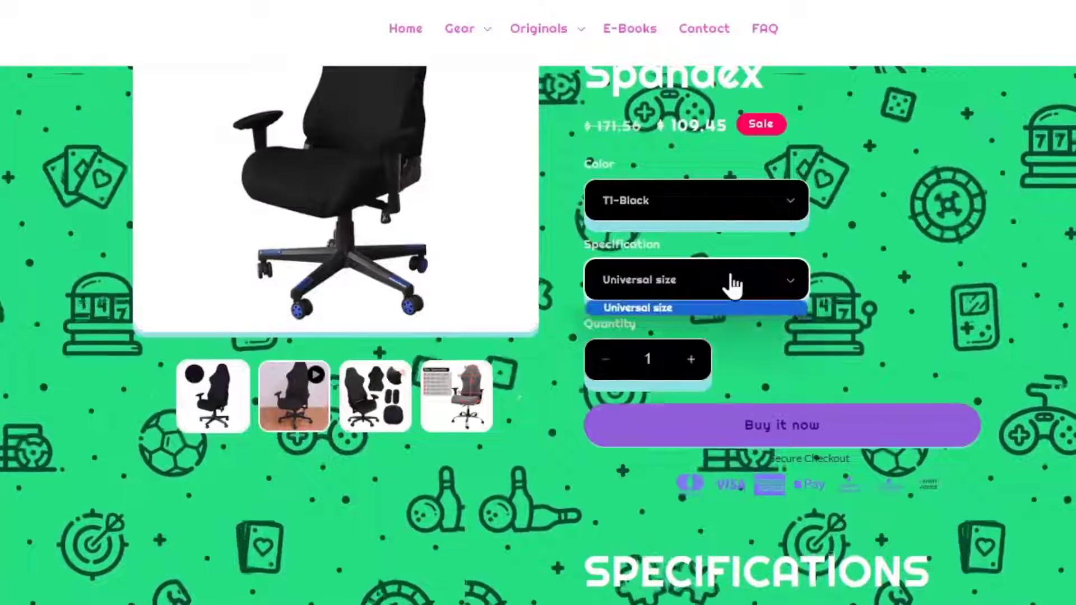
{"action": "scroll", "coordinate": [996, 380], "scroll_direction": "down", "scroll_amount": 3}
{"action": "scroll", "coordinate": [995, 379], "scroll_direction": "down", "scroll_amount": 5}
{"action": "scroll", "coordinate": [995, 380], "scroll_direction": "down", "scroll_amount": 5}
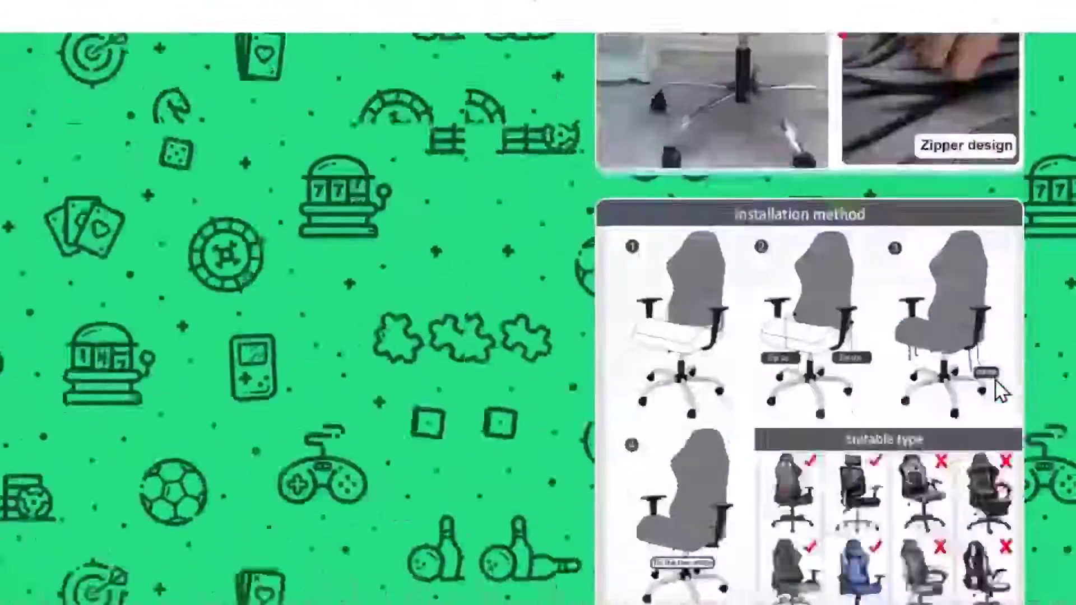
{"action": "scroll", "coordinate": [985, 371], "scroll_direction": "down", "scroll_amount": 5}
{"action": "scroll", "coordinate": [986, 371], "scroll_direction": "down", "scroll_amount": 5}
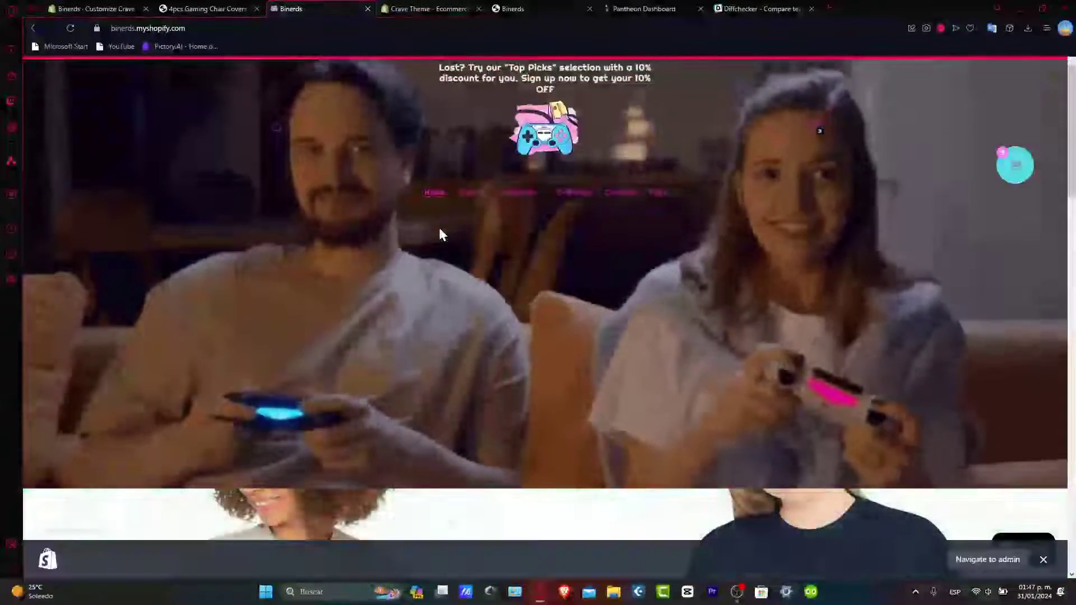
{"action": "scroll", "coordinate": [439, 228], "scroll_direction": "down", "scroll_amount": 4}
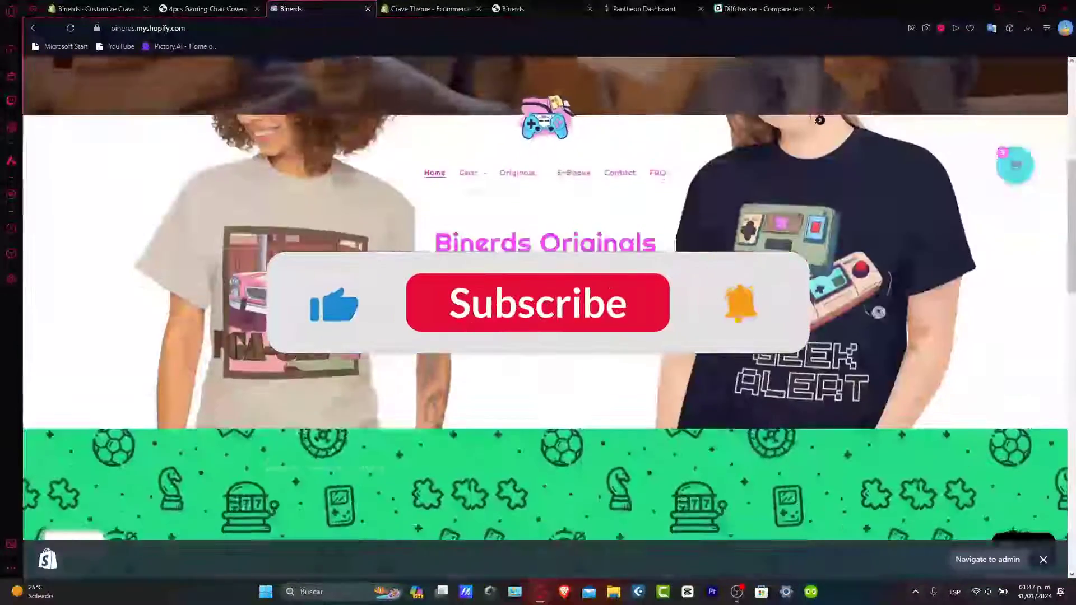
{"action": "scroll", "coordinate": [439, 228], "scroll_direction": "down", "scroll_amount": 2}
{"action": "scroll", "coordinate": [429, 370], "scroll_direction": "down", "scroll_amount": 3}
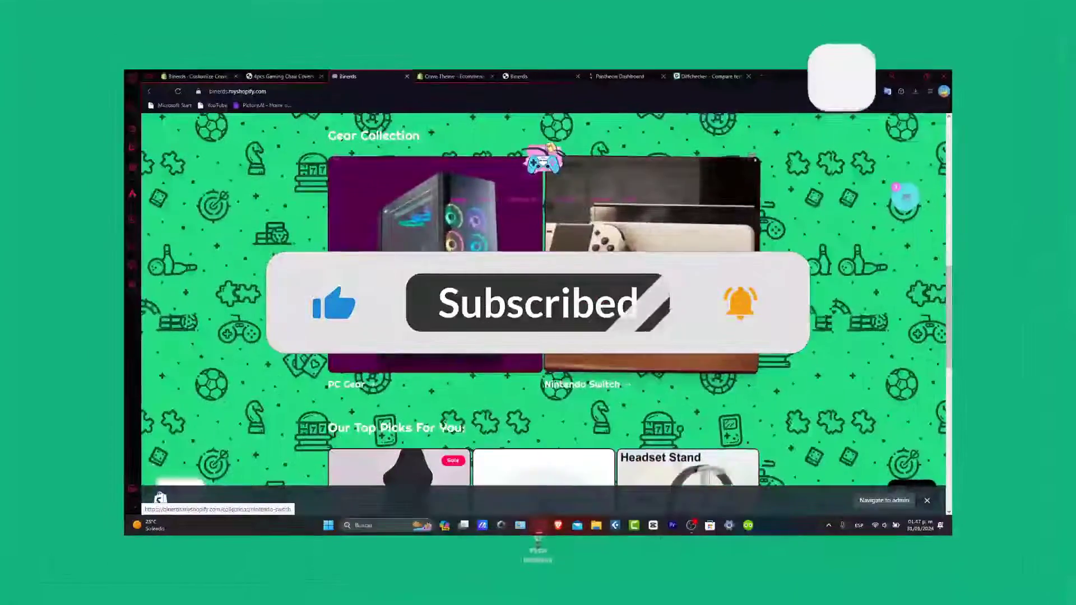
{"action": "scroll", "coordinate": [429, 370], "scroll_direction": "down", "scroll_amount": 2}
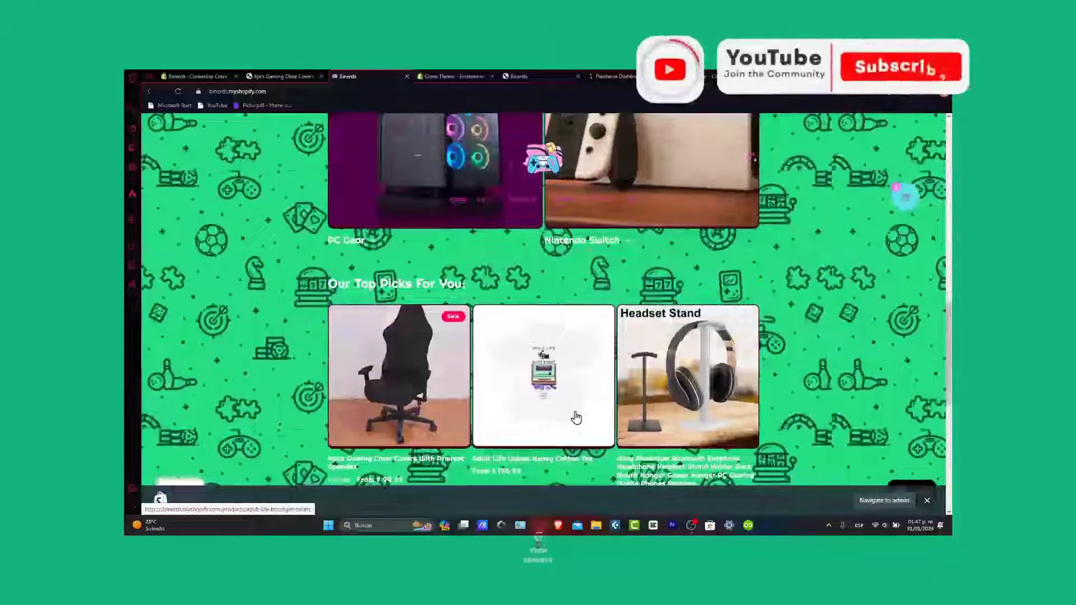
{"action": "scroll", "coordinate": [576, 417], "scroll_direction": "down", "scroll_amount": 3}
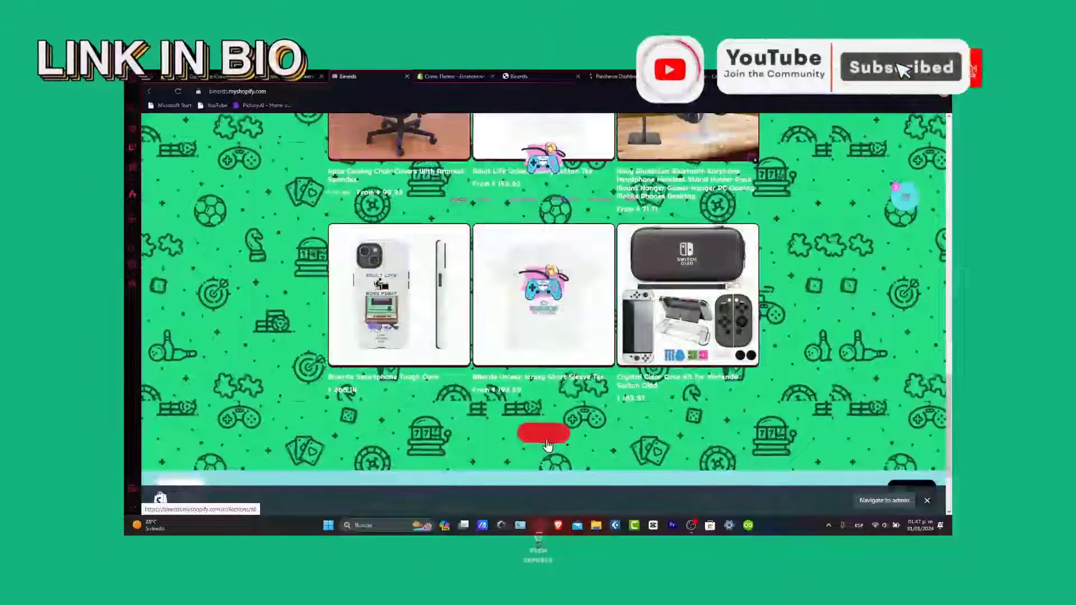